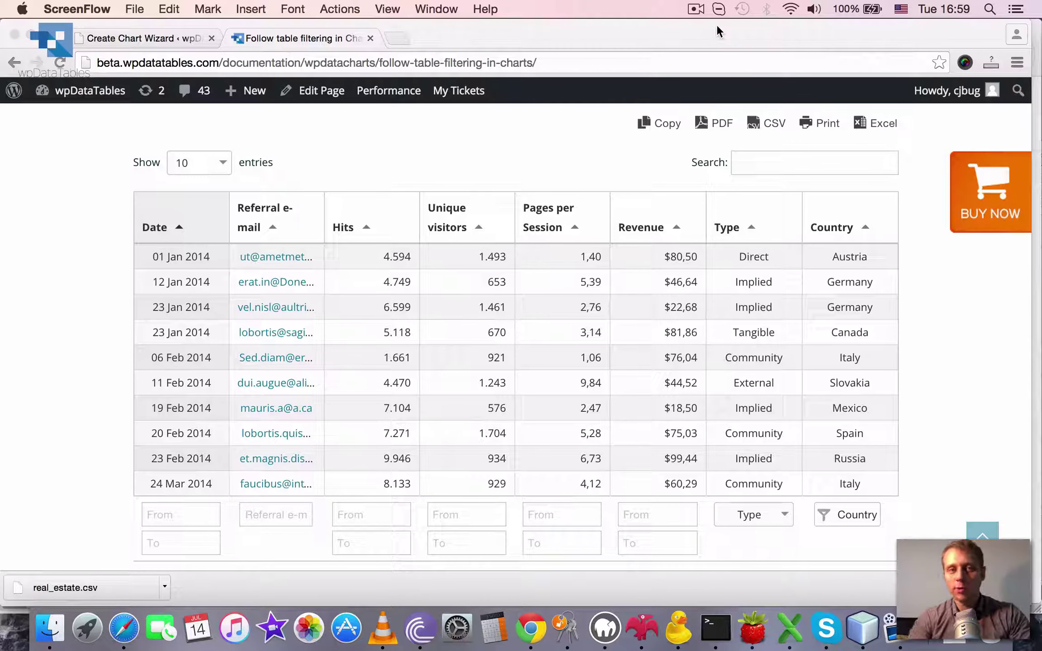
# Switch to the Chart Wizard and review its Data range step with Follow table filtering.
pyautogui.scroll(-1, 546, 123)
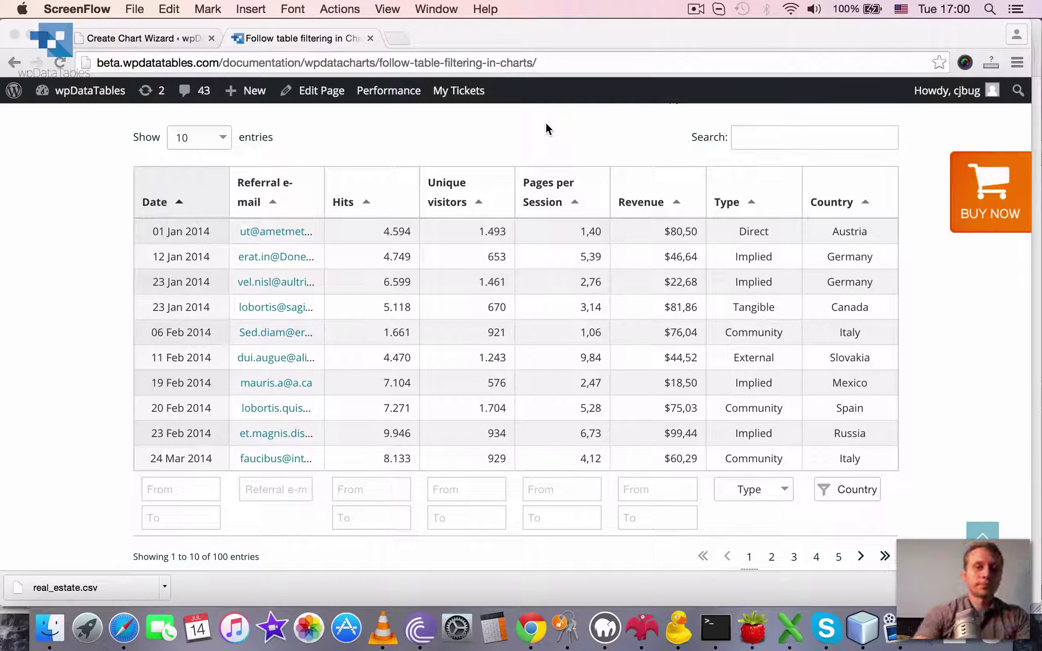
pyautogui.click(148, 41)
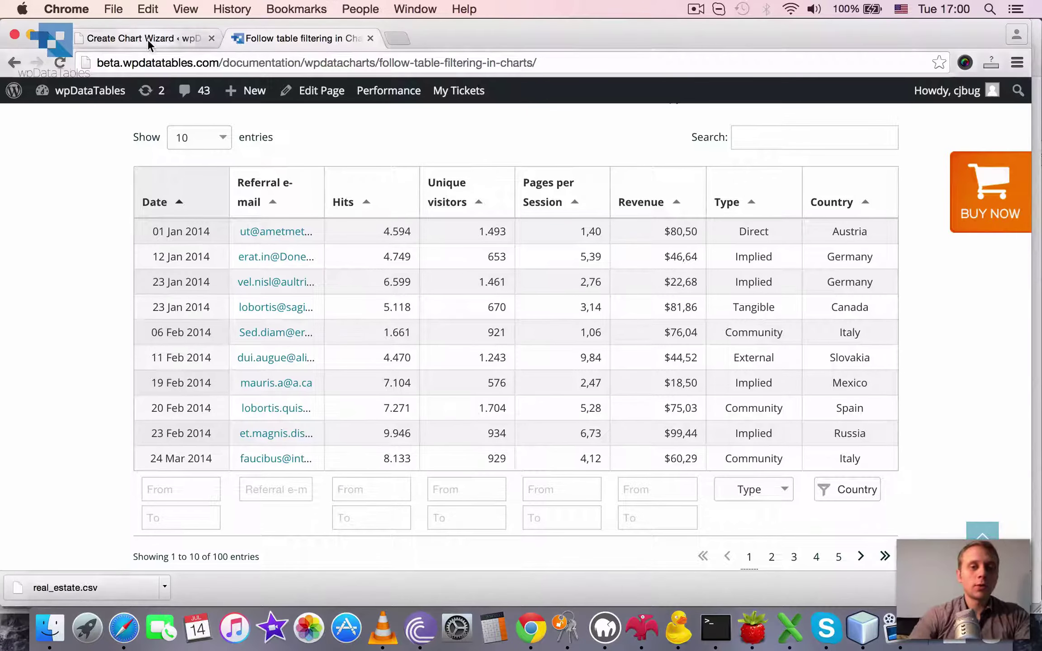
pyautogui.scroll(2, 408, 232)
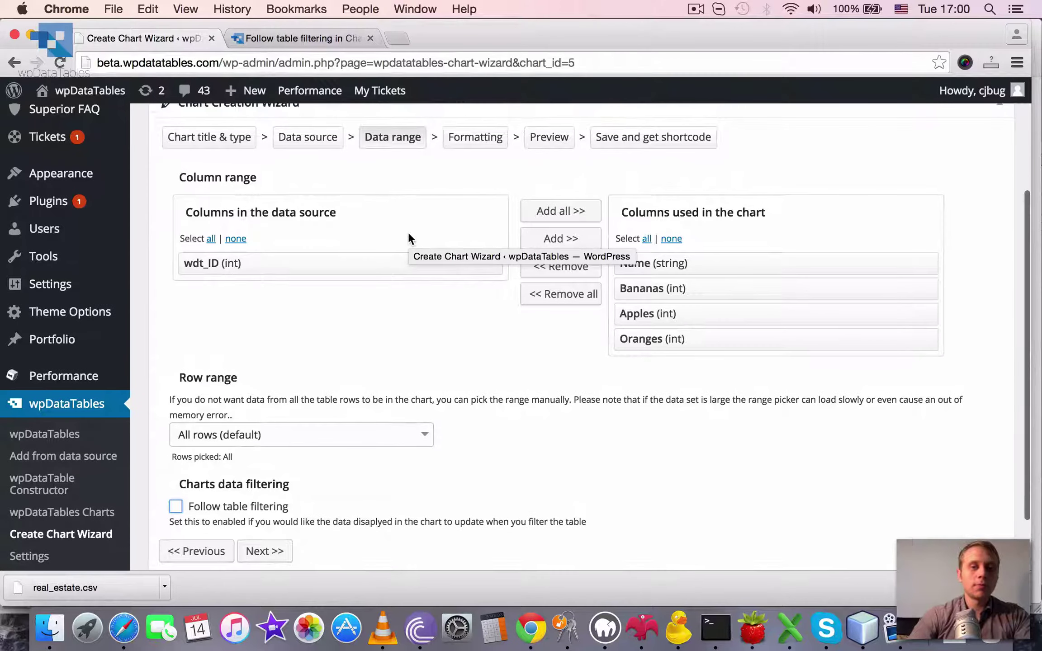
pyautogui.scroll(1, 408, 232)
pyautogui.scroll(-3, 408, 232)
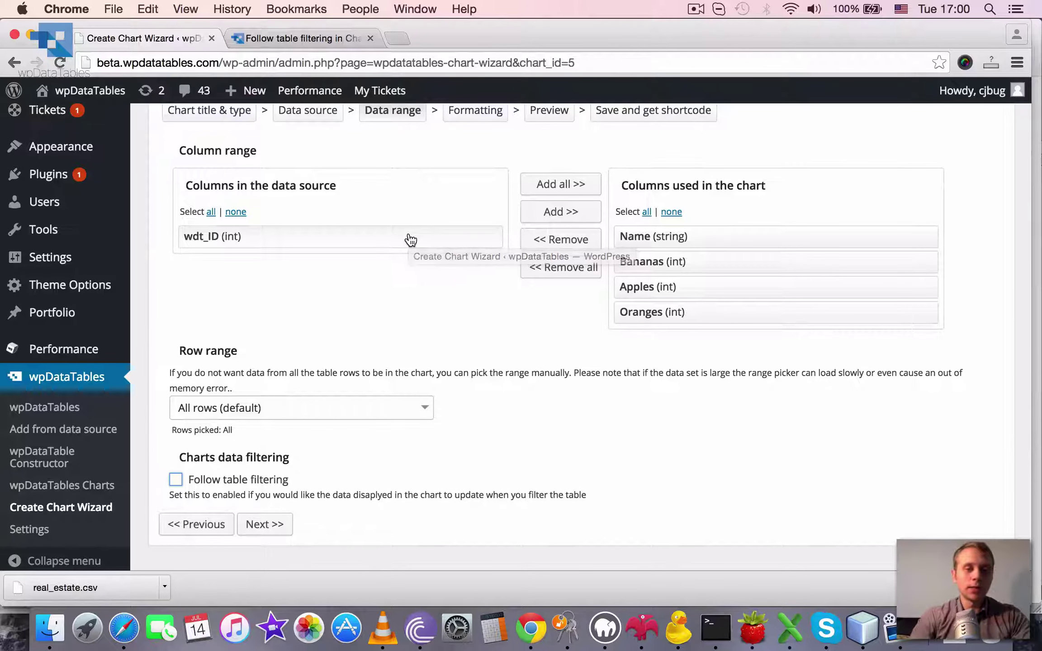
pyautogui.scroll(-1, 483, 323)
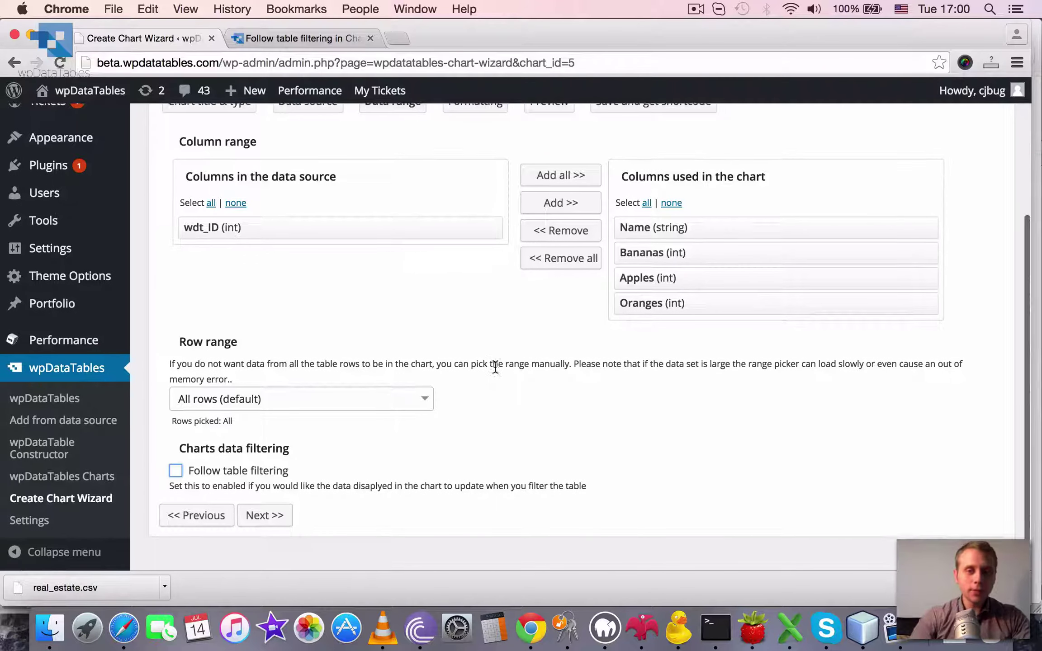
pyautogui.scroll(3, 494, 364)
pyautogui.scroll(-1, 495, 367)
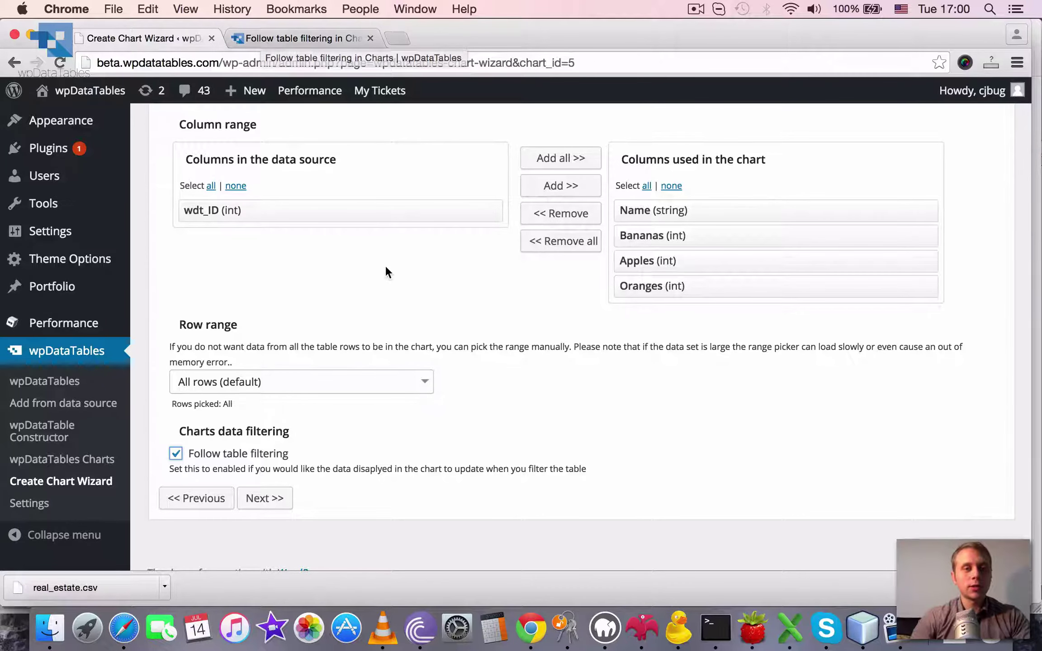
pyautogui.scroll(5, 384, 269)
pyautogui.scroll(-5, 307, 384)
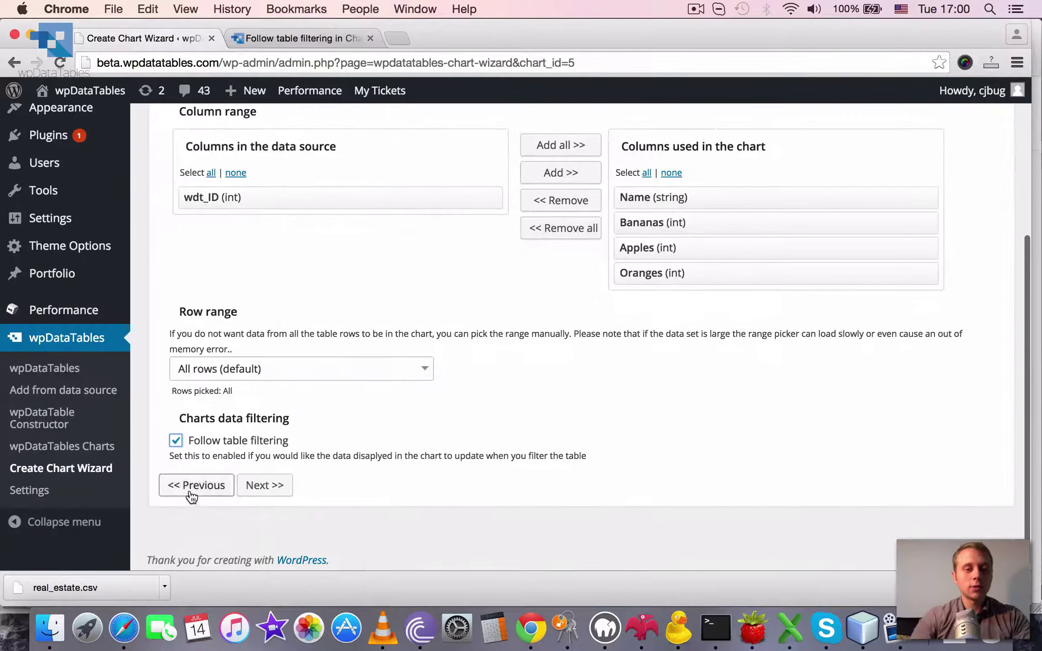
# Step back to the data source and return to Data range, now listing duplicated Name and Apples columns.
pyautogui.click(226, 483)
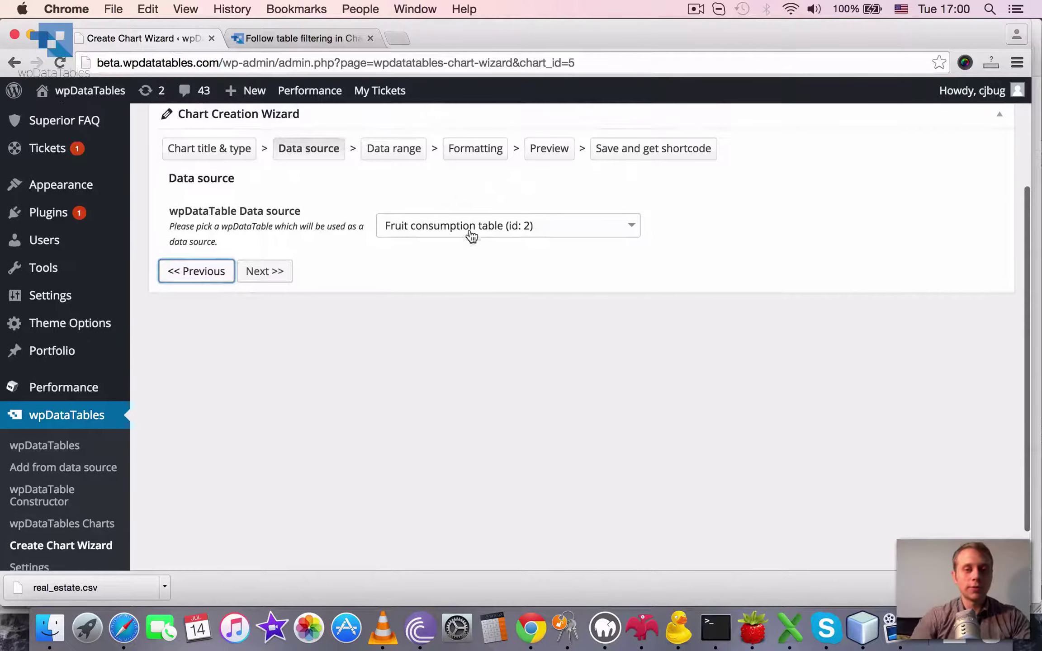
pyautogui.click(277, 275)
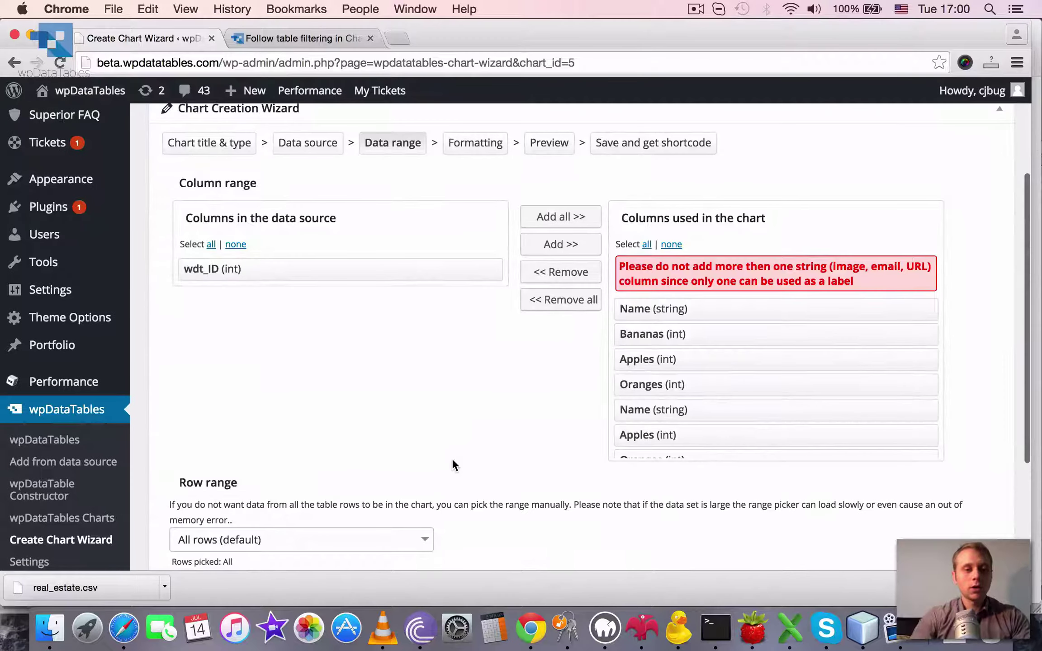
pyautogui.scroll(4, 426, 245)
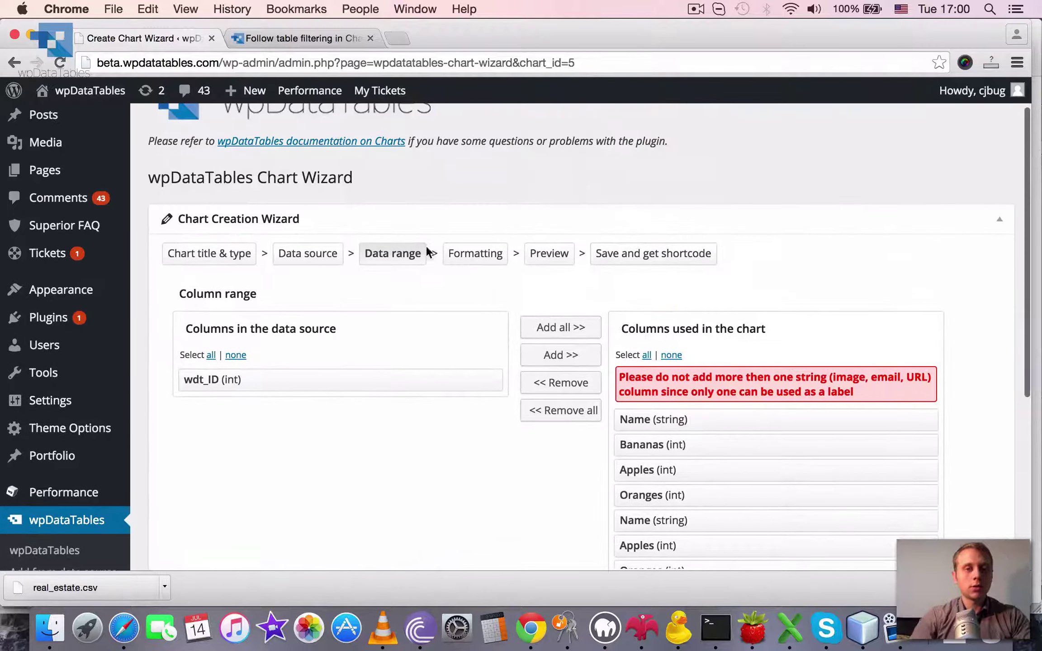
# Show the 'Follow table filtering in charts' demo, scrolling between the referrals table filters and the line chart.
pyautogui.click(316, 41)
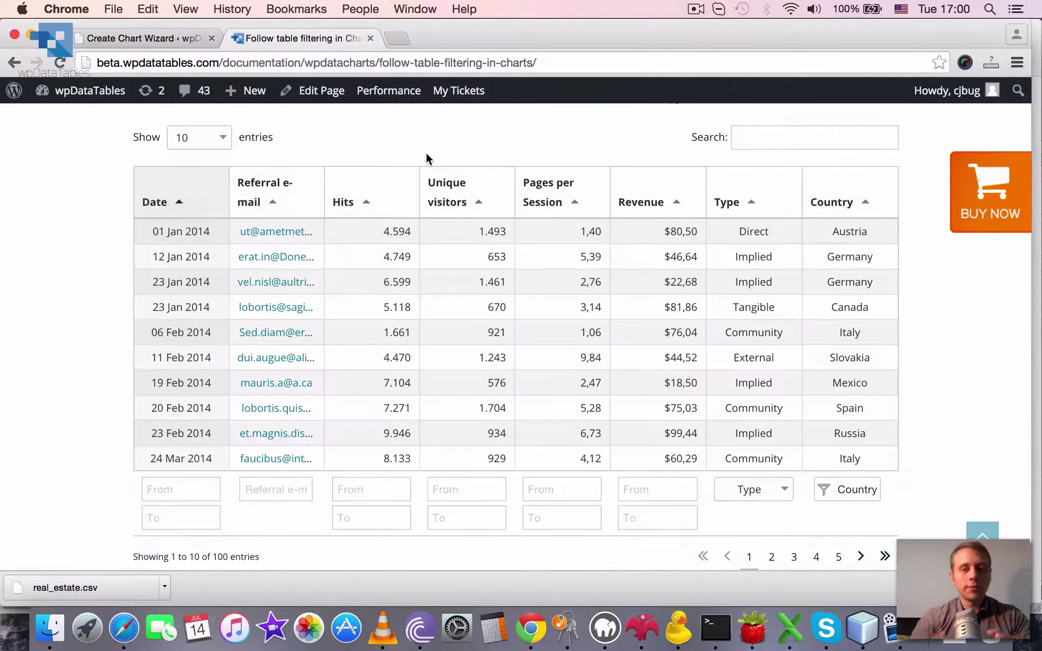
pyautogui.scroll(-8, 427, 156)
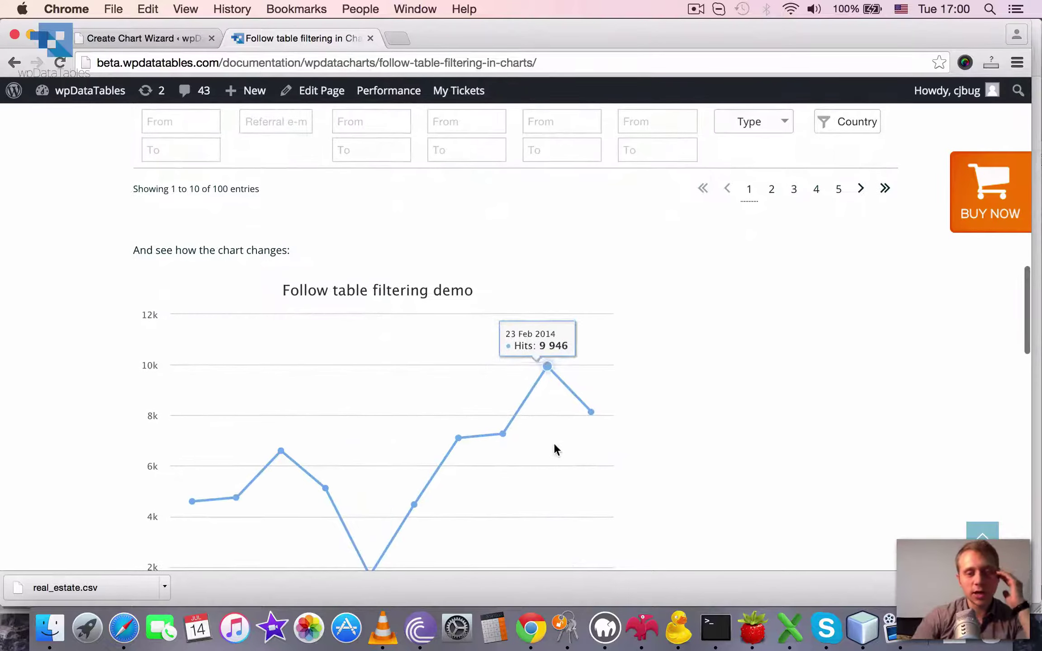
pyautogui.scroll(-3, 683, 361)
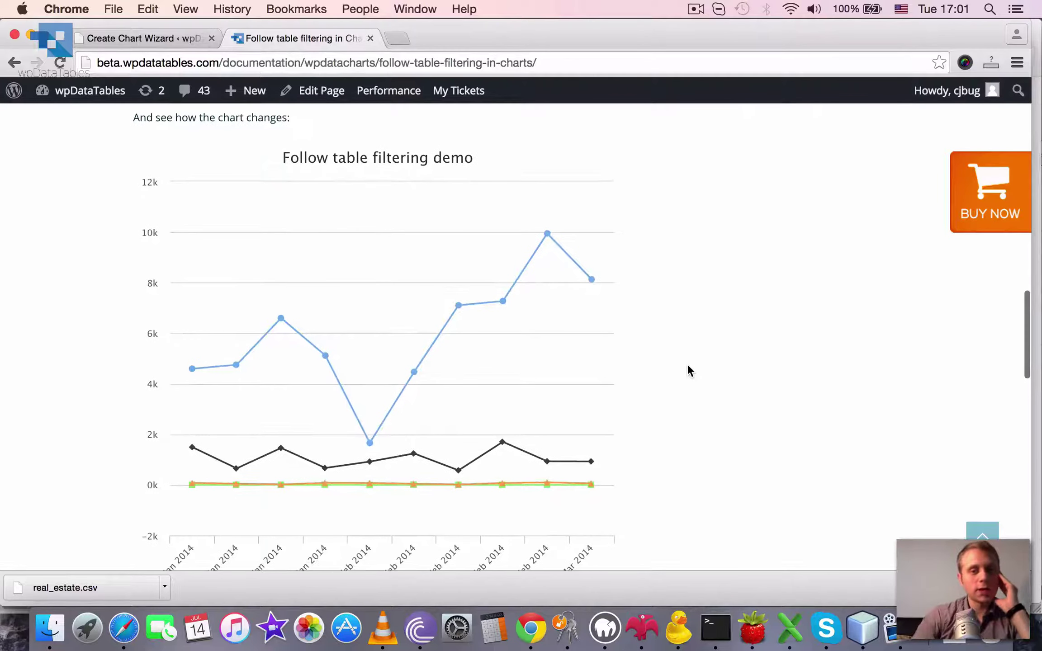
pyautogui.scroll(8, 688, 370)
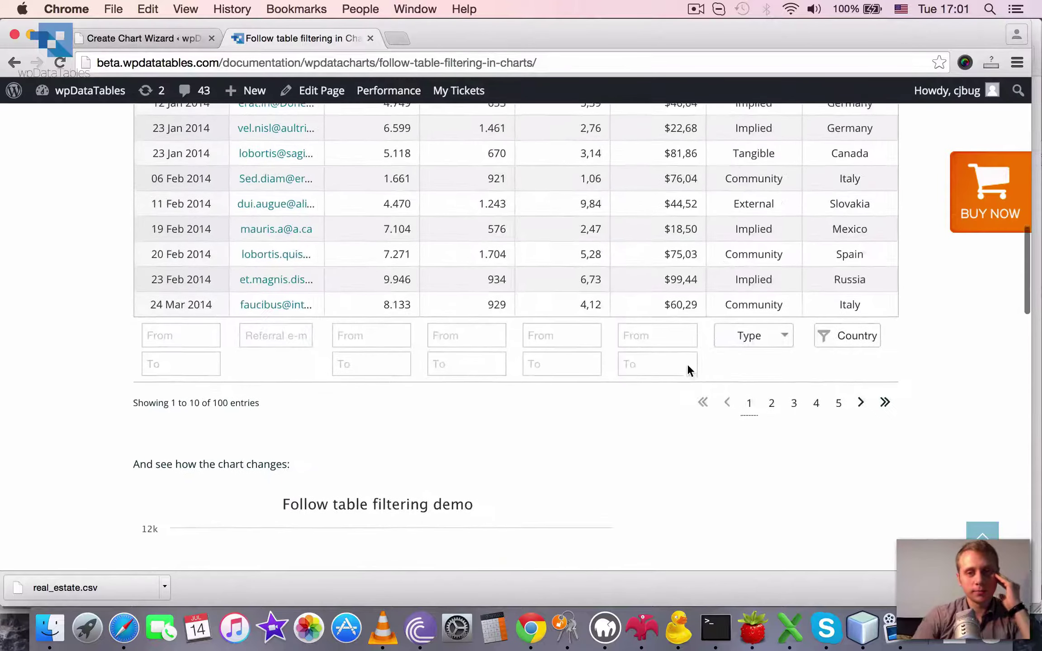
pyautogui.scroll(3, 688, 366)
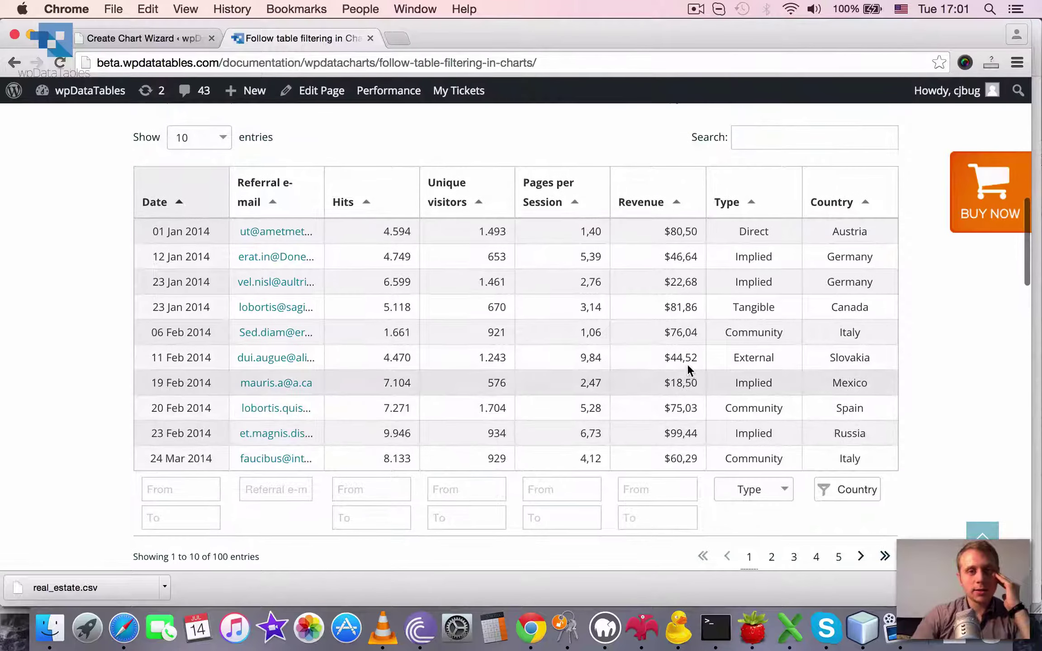
pyautogui.scroll(1, 687, 366)
pyautogui.scroll(-12, 687, 365)
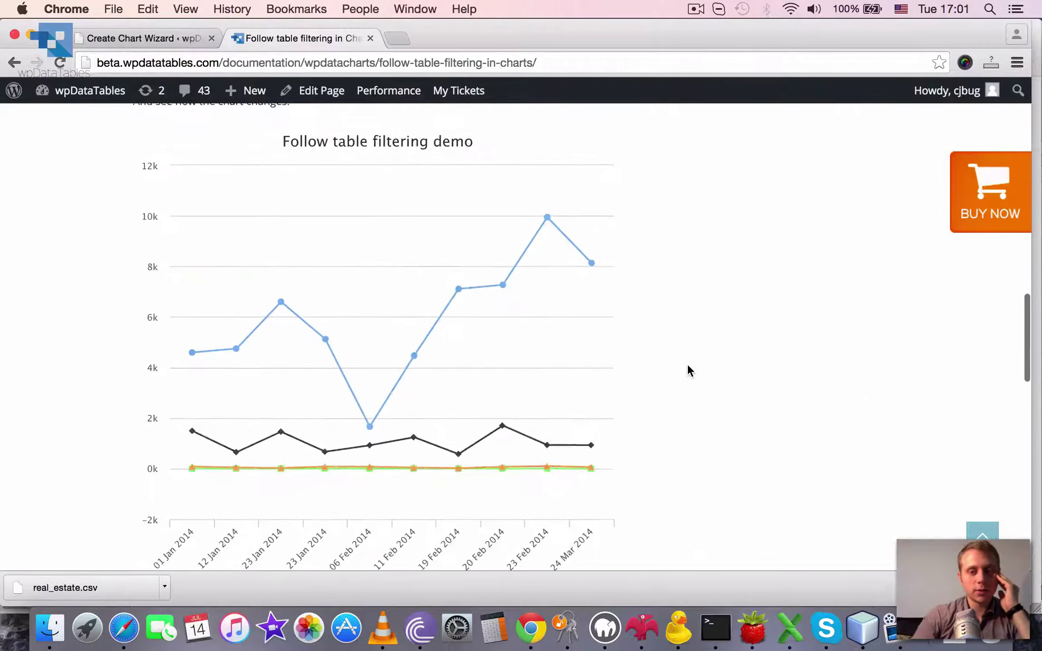
pyautogui.scroll(-6, 688, 367)
pyautogui.scroll(12, 688, 367)
pyautogui.scroll(-3, 688, 367)
pyautogui.scroll(-2, 687, 364)
pyautogui.moveTo(191, 404)
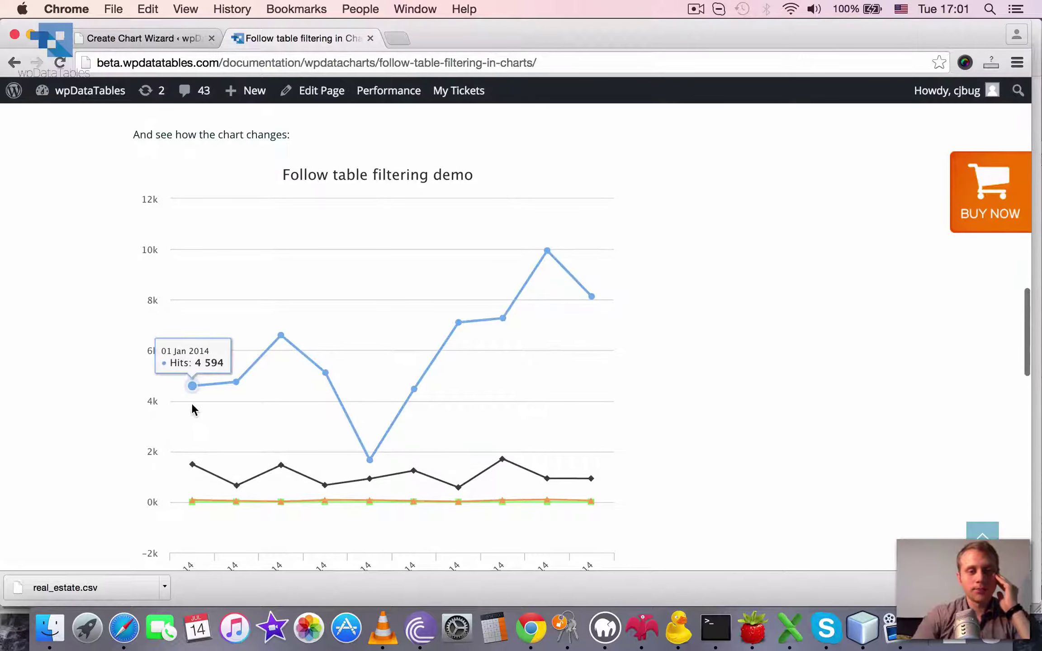
pyautogui.scroll(9, 193, 407)
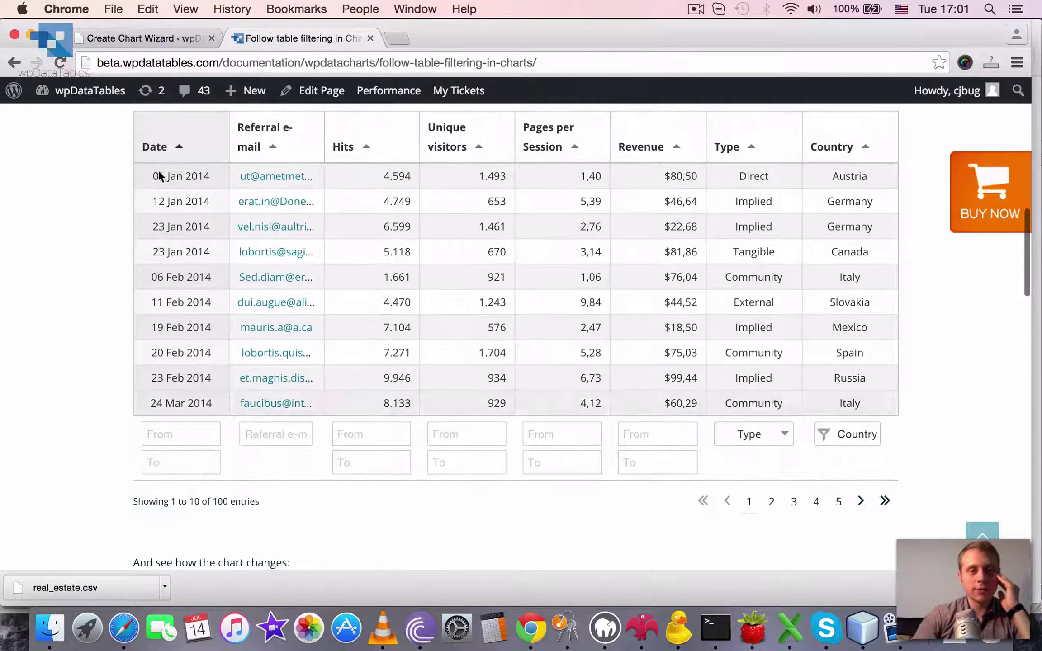
pyautogui.scroll(-10, 287, 430)
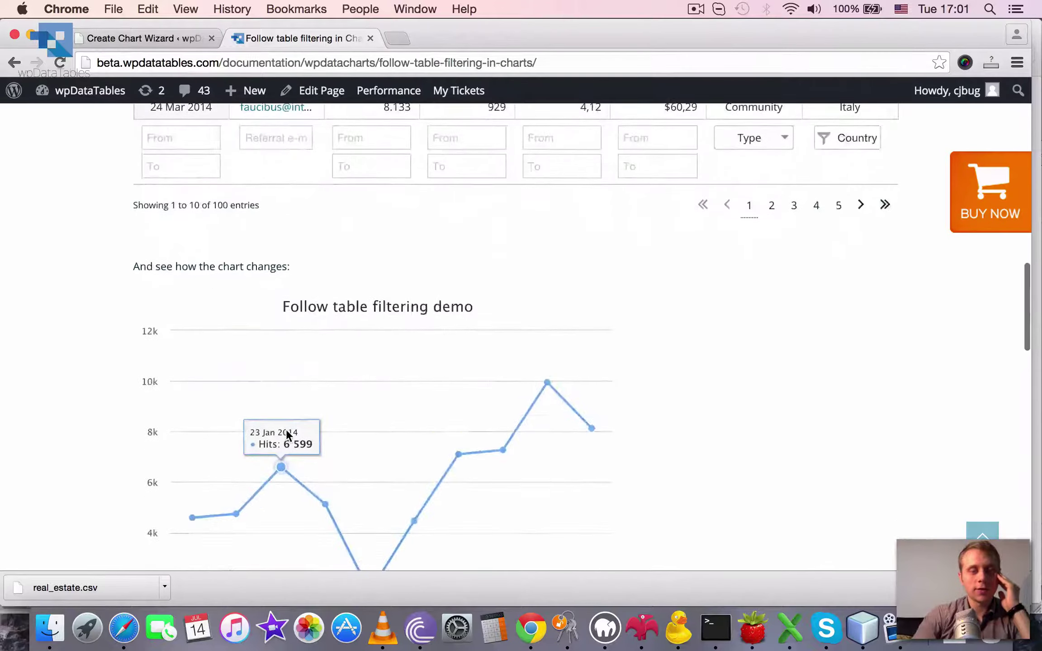
pyautogui.moveTo(258, 432)
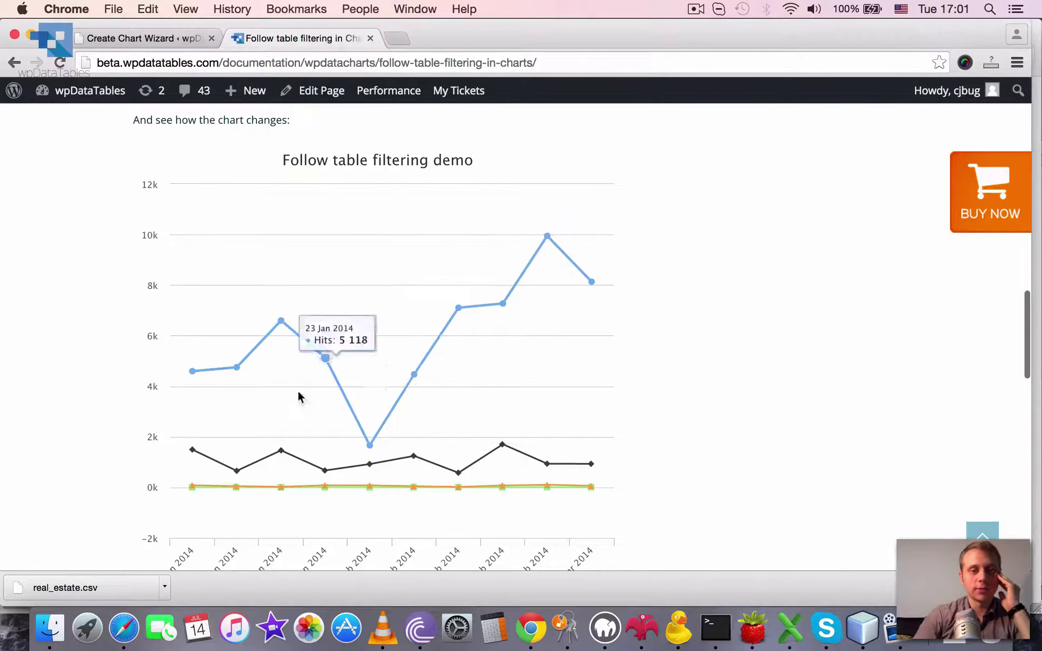
pyautogui.scroll(9, 345, 345)
pyautogui.scroll(-10, 213, 190)
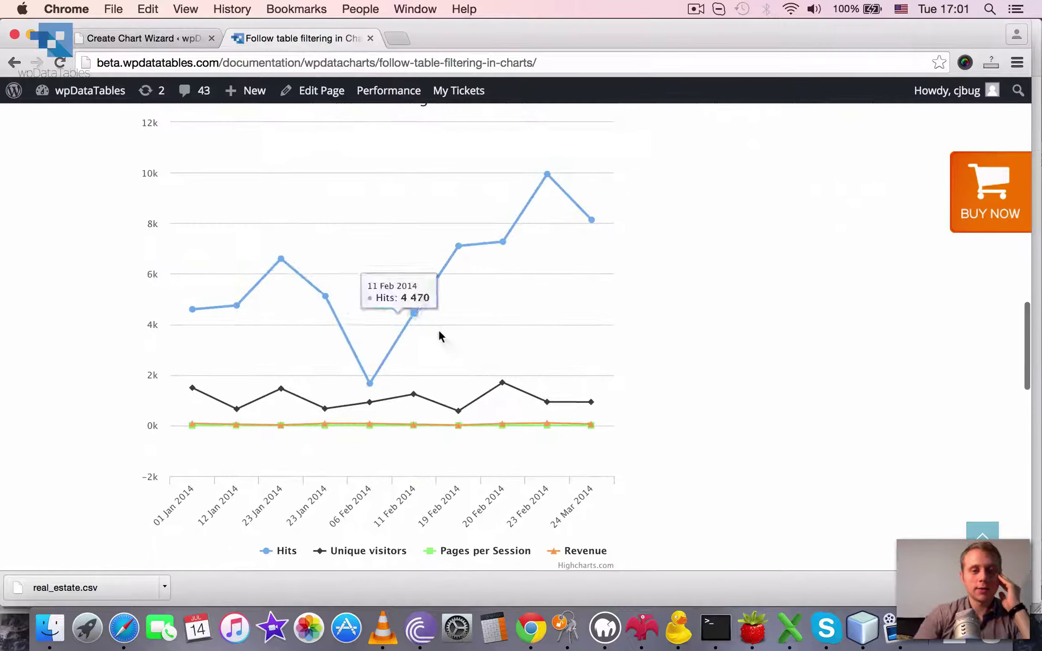
pyautogui.scroll(14, 204, 427)
pyautogui.scroll(-11, 205, 426)
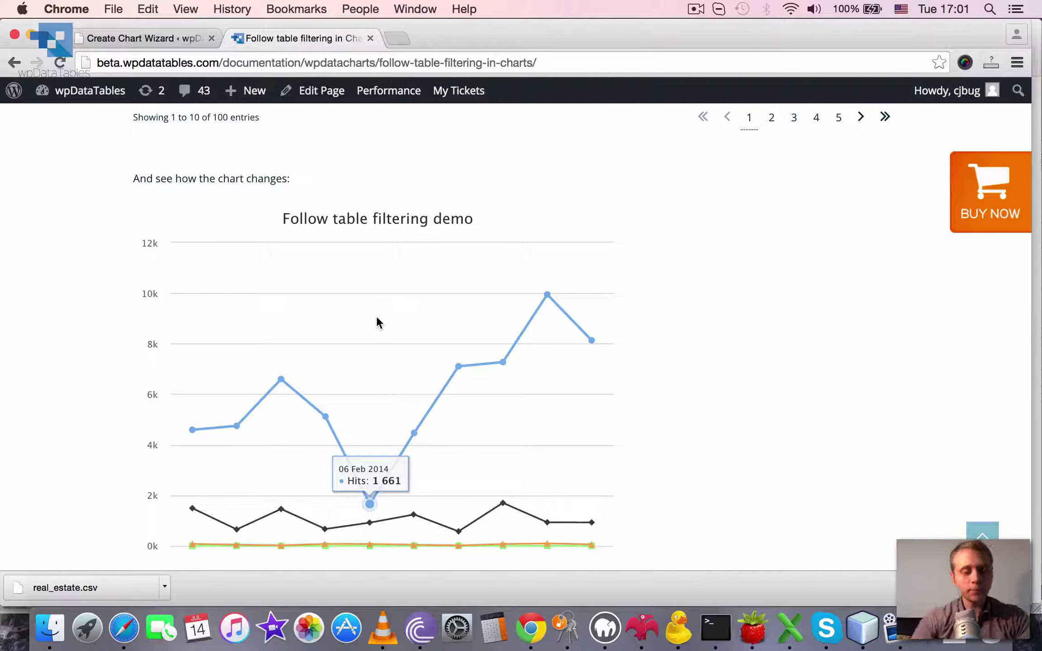
pyautogui.scroll(3, 377, 318)
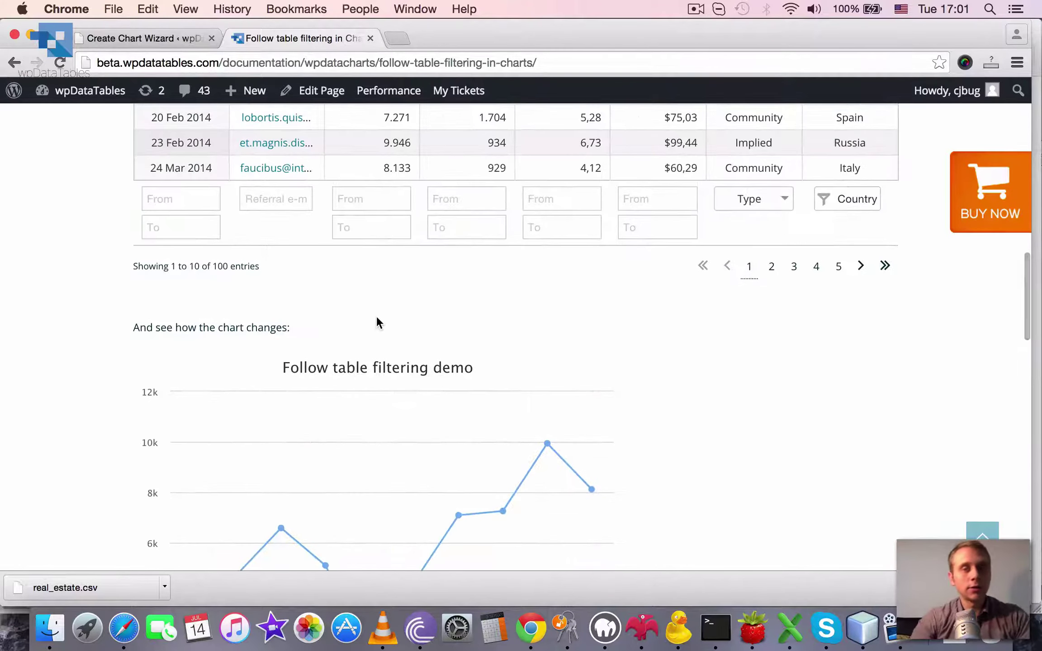
pyautogui.click(696, 9)
pyautogui.click(714, 57)
pyautogui.scroll(6, 531, 430)
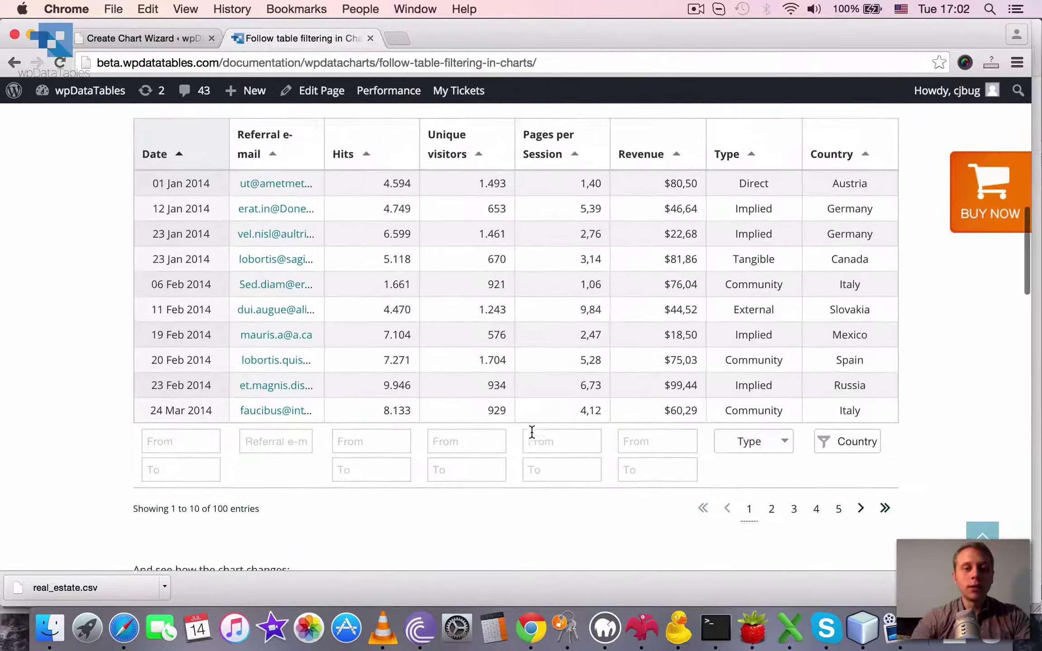
pyautogui.scroll(-5, 532, 431)
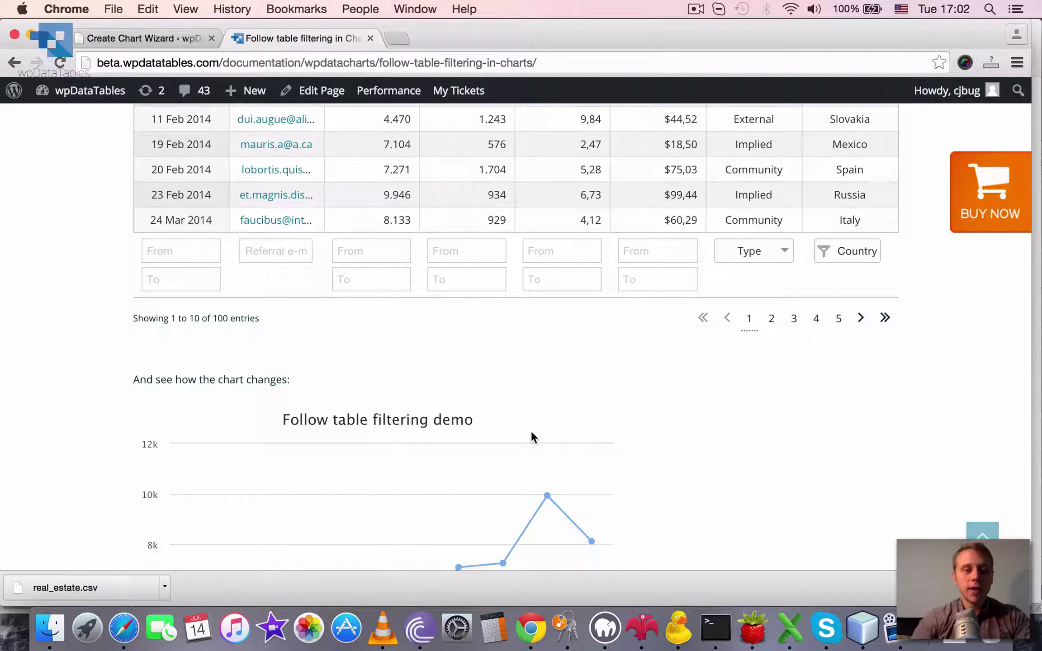
pyautogui.scroll(-5, 532, 434)
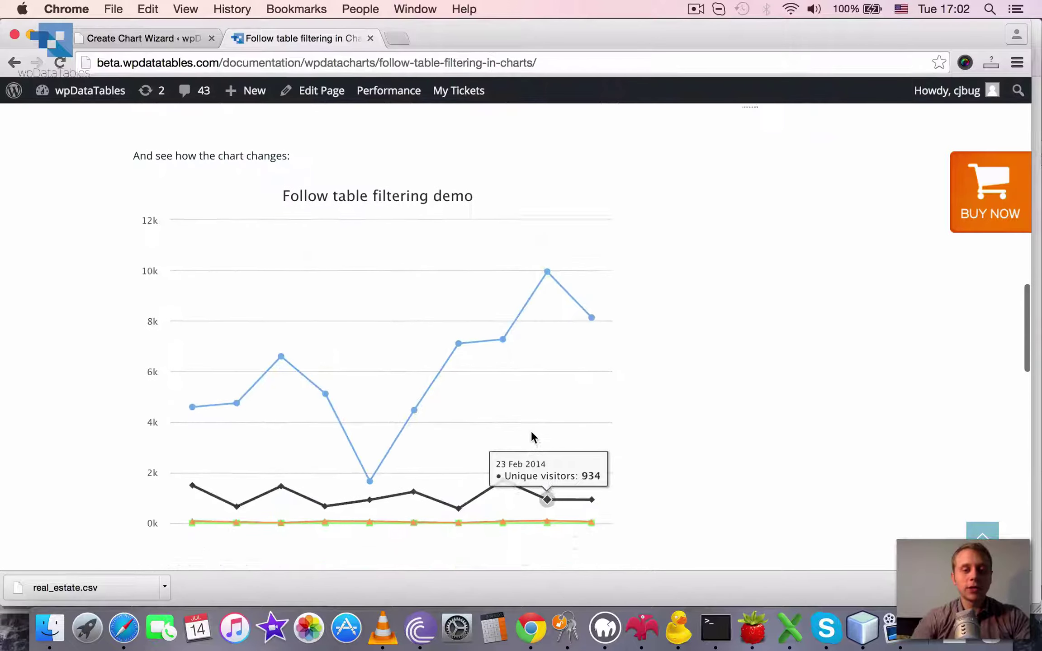
pyautogui.scroll(-4, 481, 447)
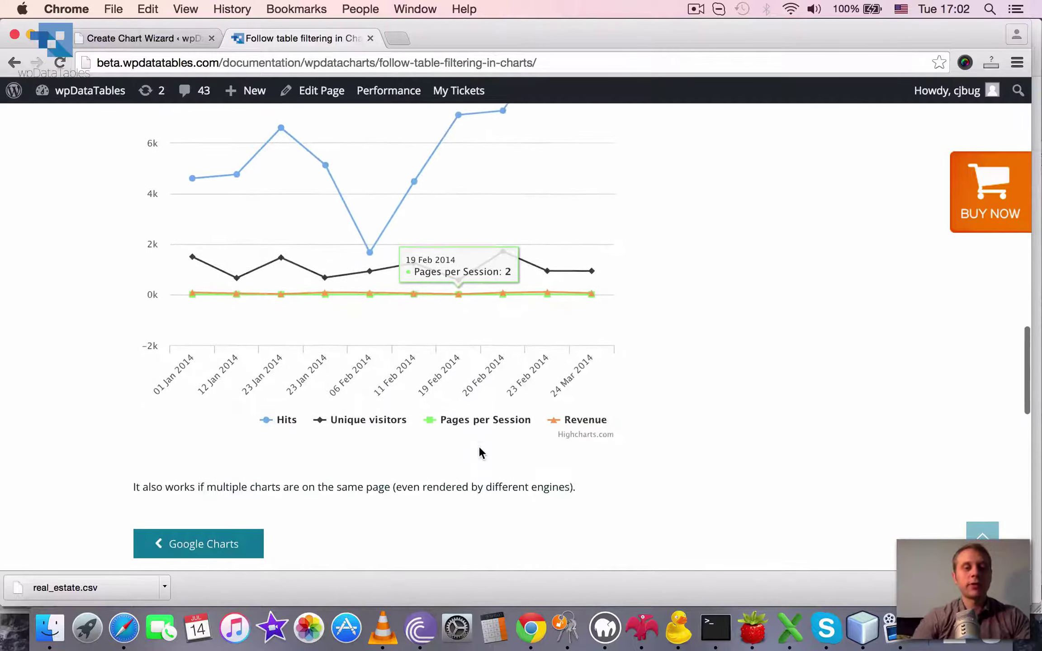
pyautogui.scroll(9, 582, 373)
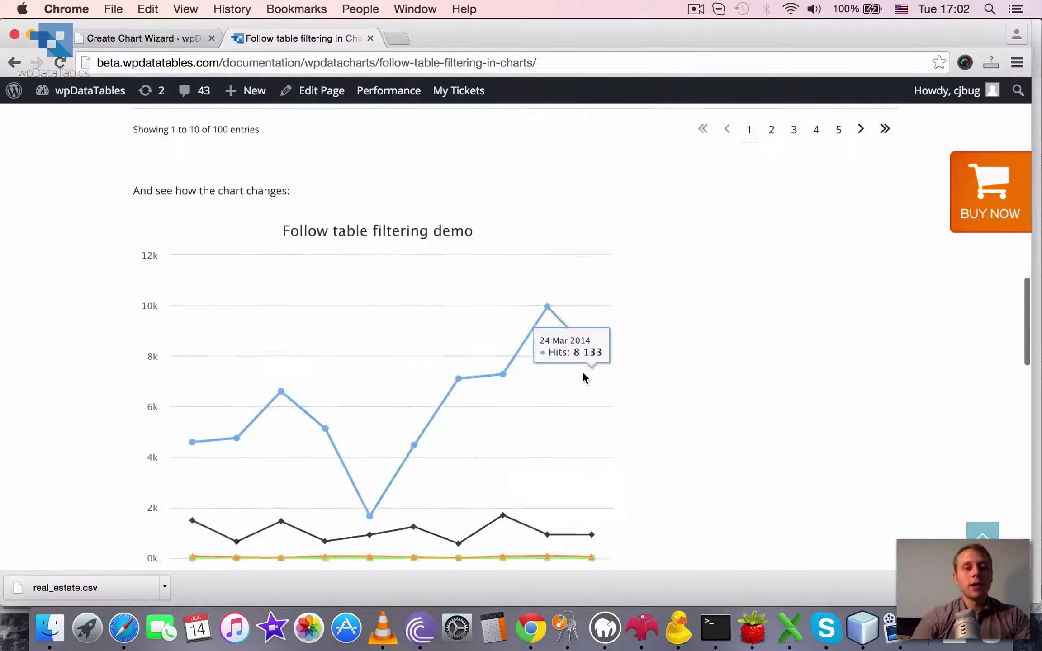
pyautogui.scroll(4, 583, 374)
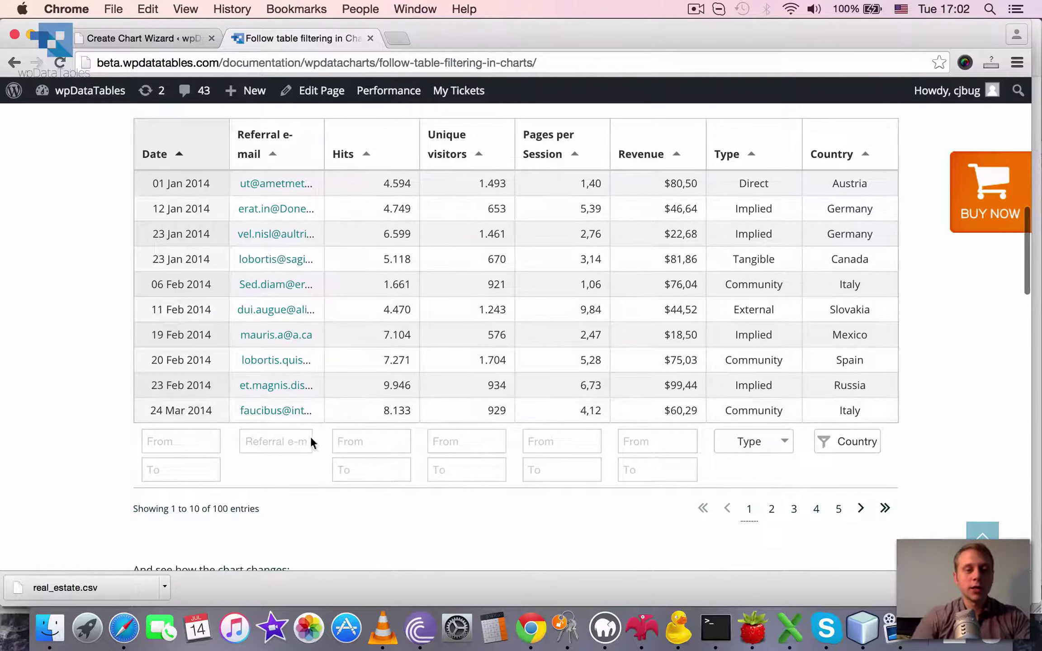
pyautogui.scroll(3, 427, 339)
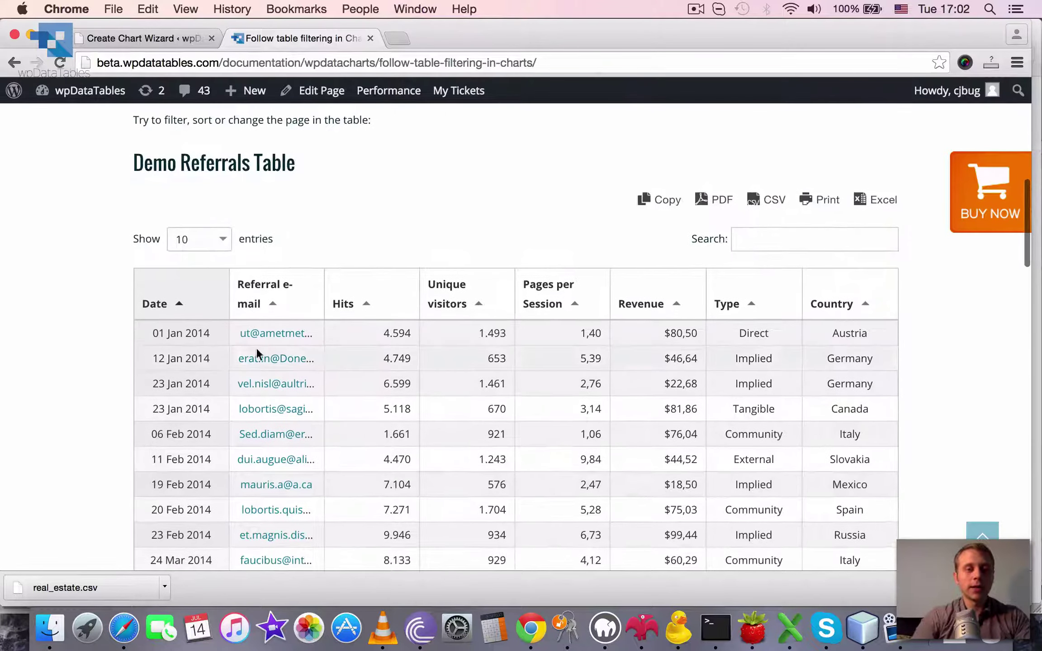
pyautogui.scroll(-10, 659, 271)
pyautogui.moveTo(609, 267)
pyautogui.scroll(7, 610, 268)
pyautogui.scroll(-4, 610, 268)
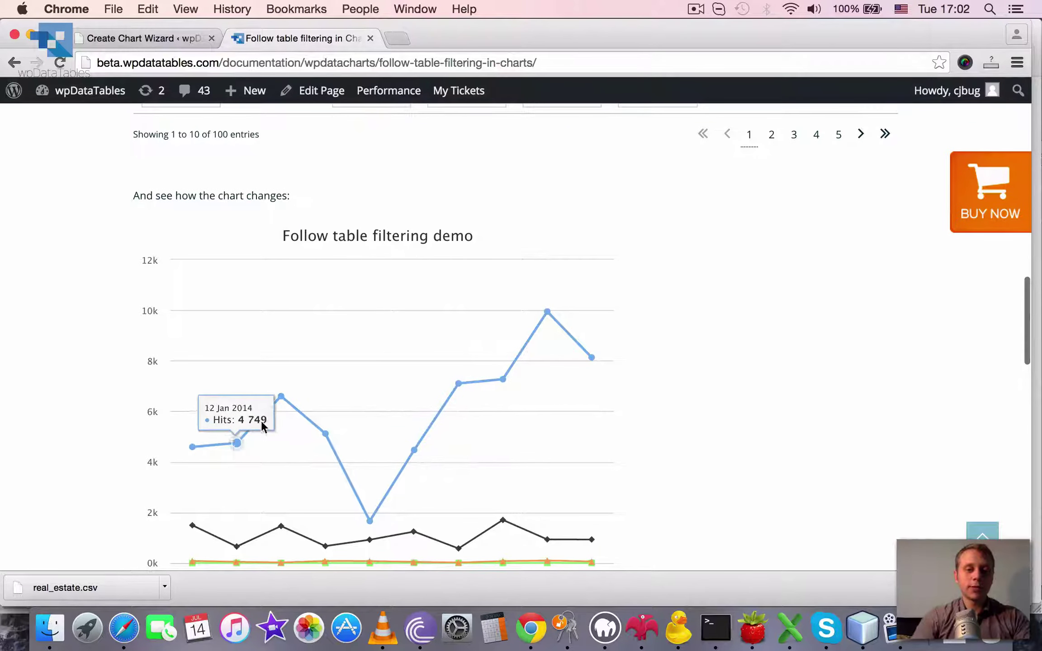
pyautogui.scroll(2, 611, 321)
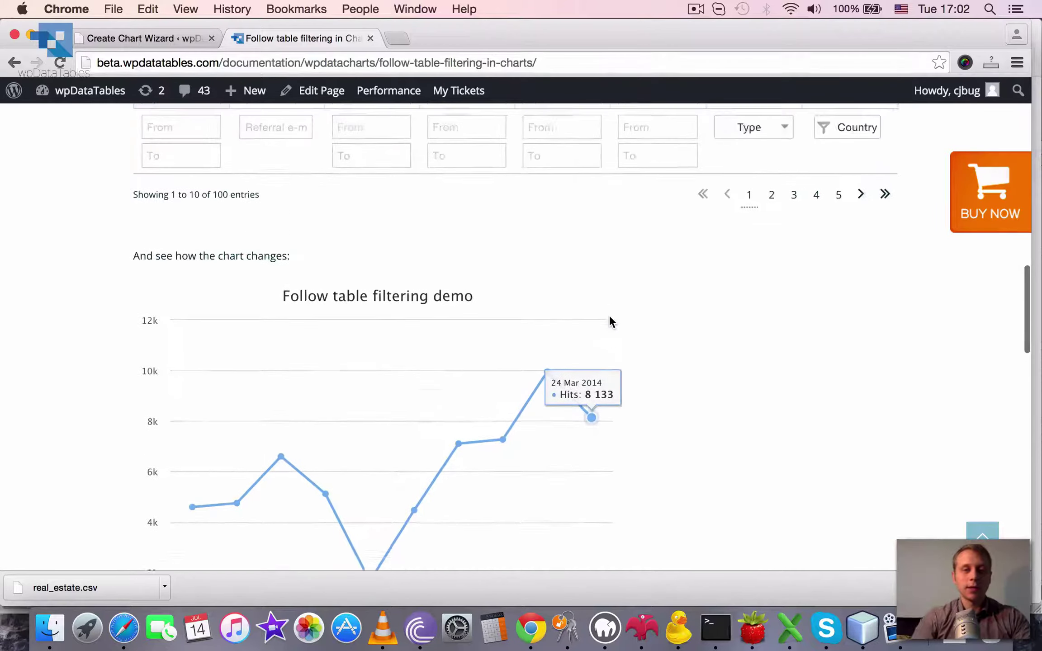
pyautogui.scroll(9, 609, 321)
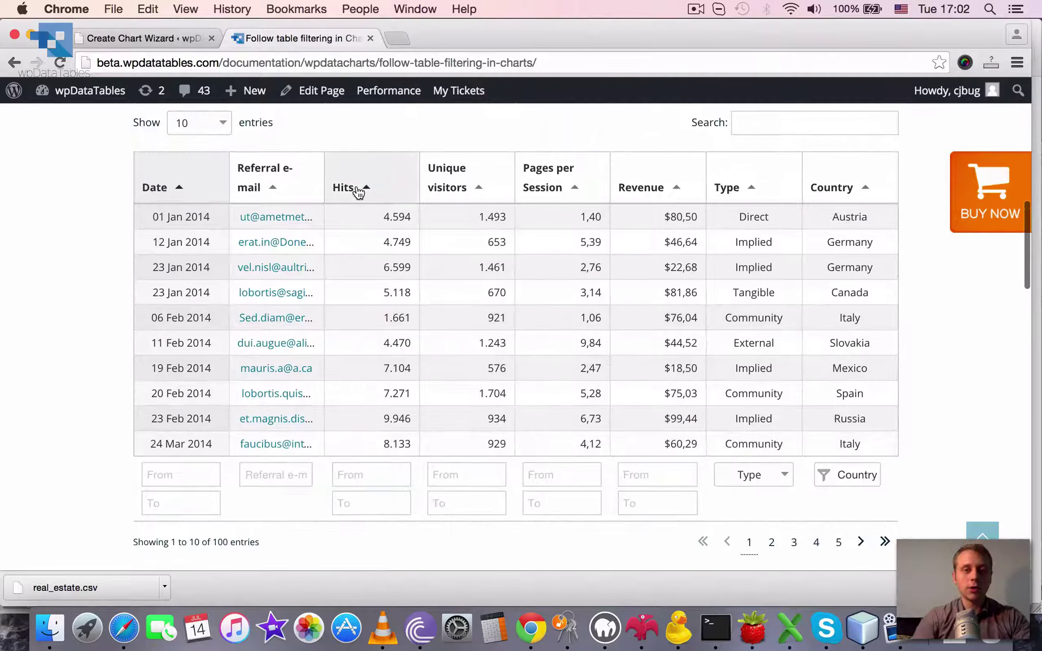
# Sort the demo referrals table by the Hits column and check the chart redraws from the sorted rows.
pyautogui.click(358, 192)
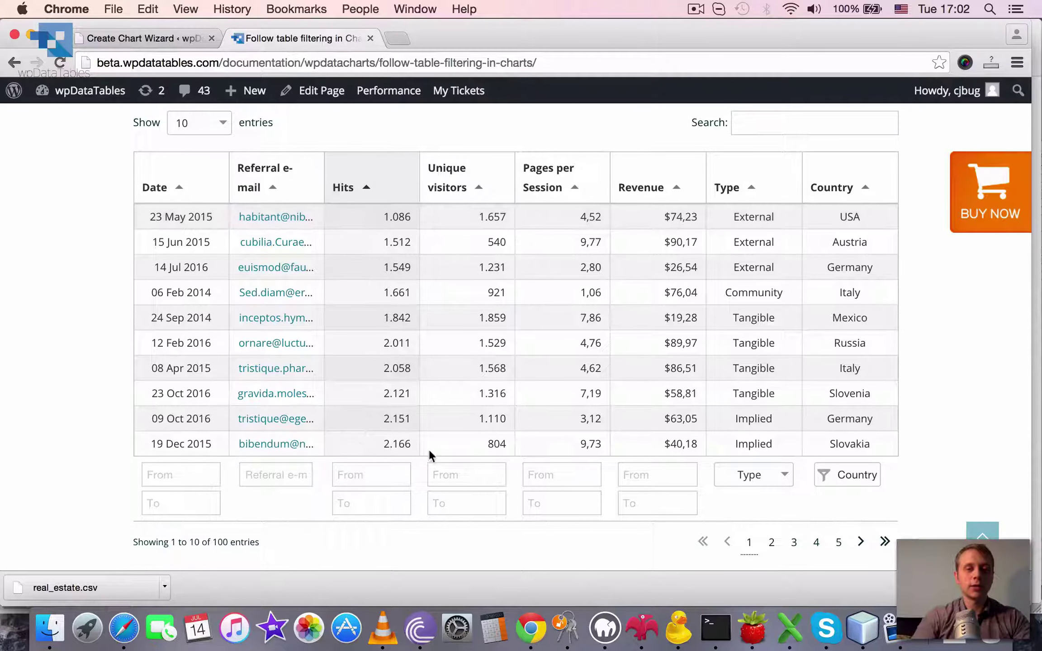
pyautogui.scroll(-2, 389, 359)
pyautogui.scroll(-10, 389, 354)
pyautogui.scroll(2, 389, 354)
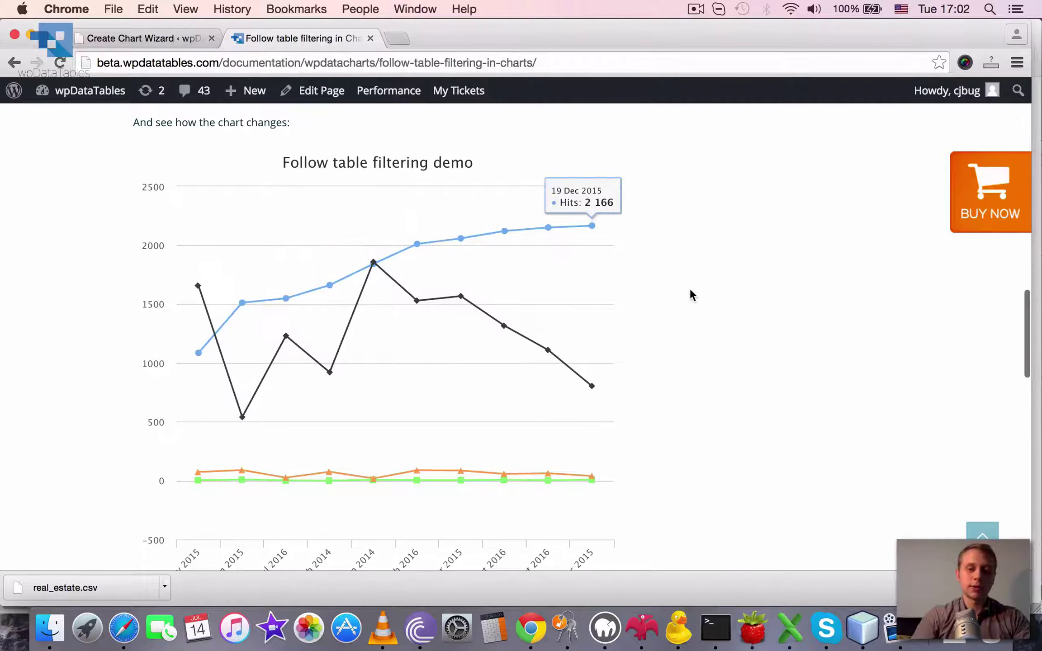
pyautogui.scroll(-2, 691, 292)
pyautogui.scroll(10, 691, 292)
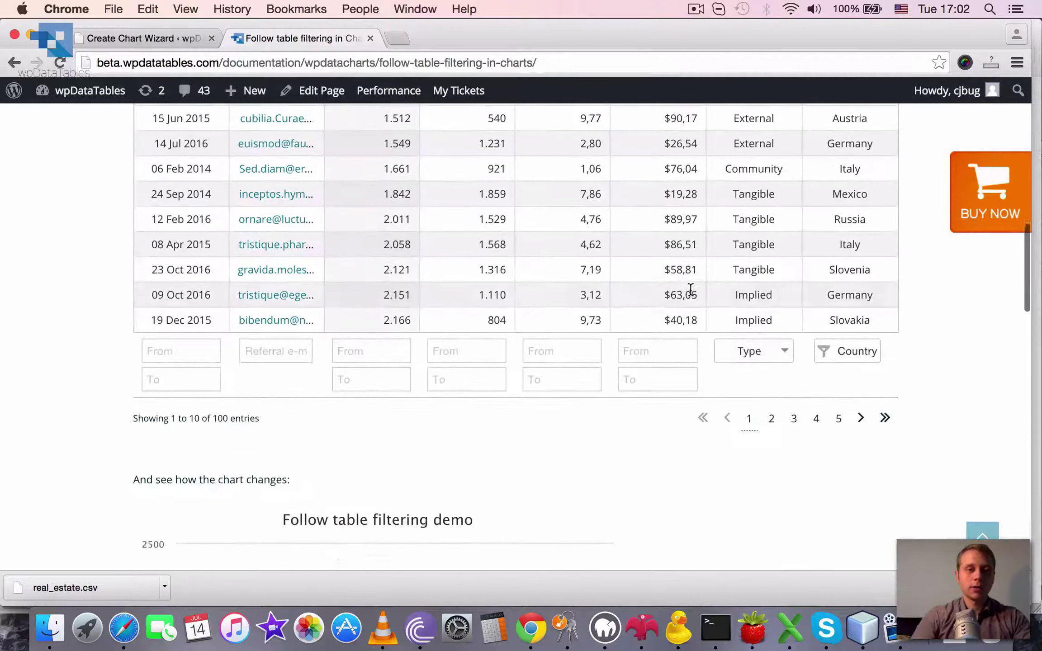
pyautogui.scroll(2, 691, 290)
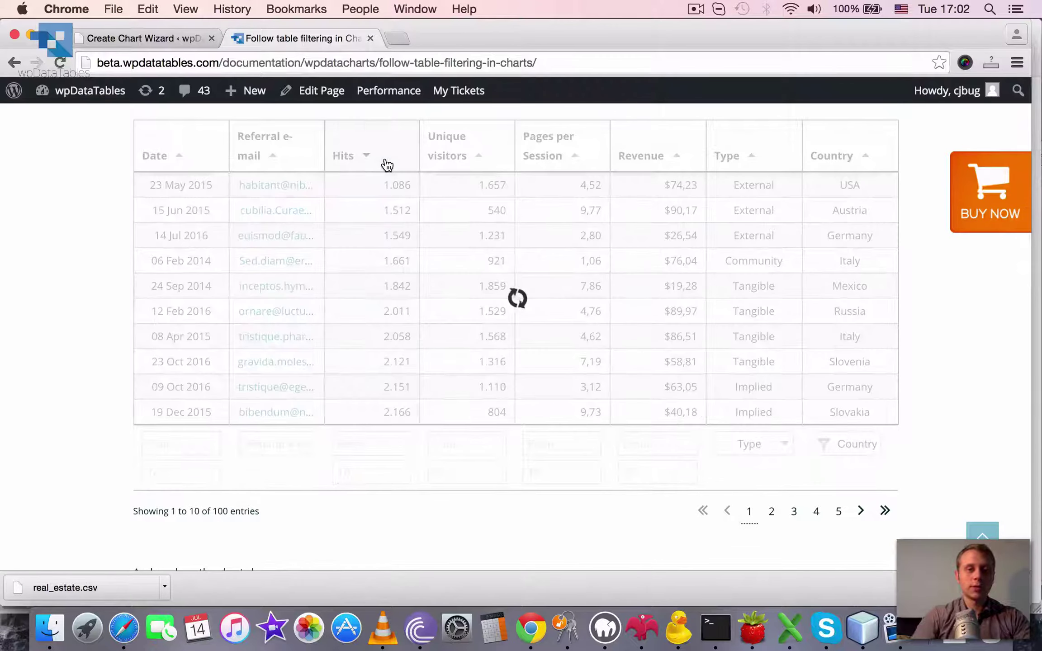
pyautogui.scroll(-10, 426, 285)
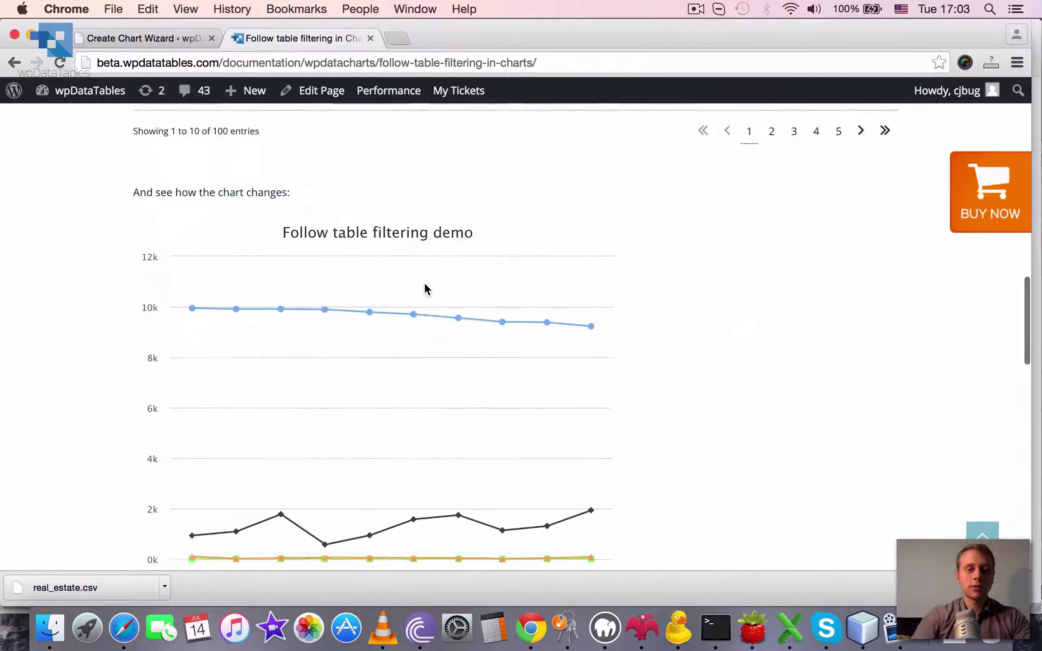
pyautogui.scroll(10, 424, 282)
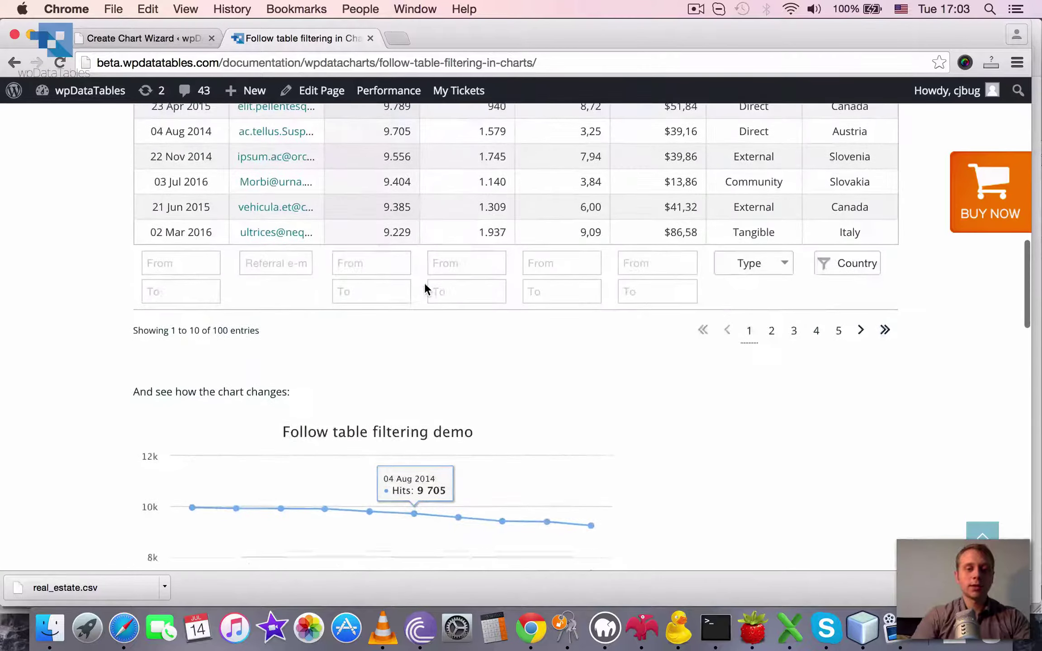
pyautogui.scroll(2, 424, 282)
pyautogui.scroll(-8, 424, 282)
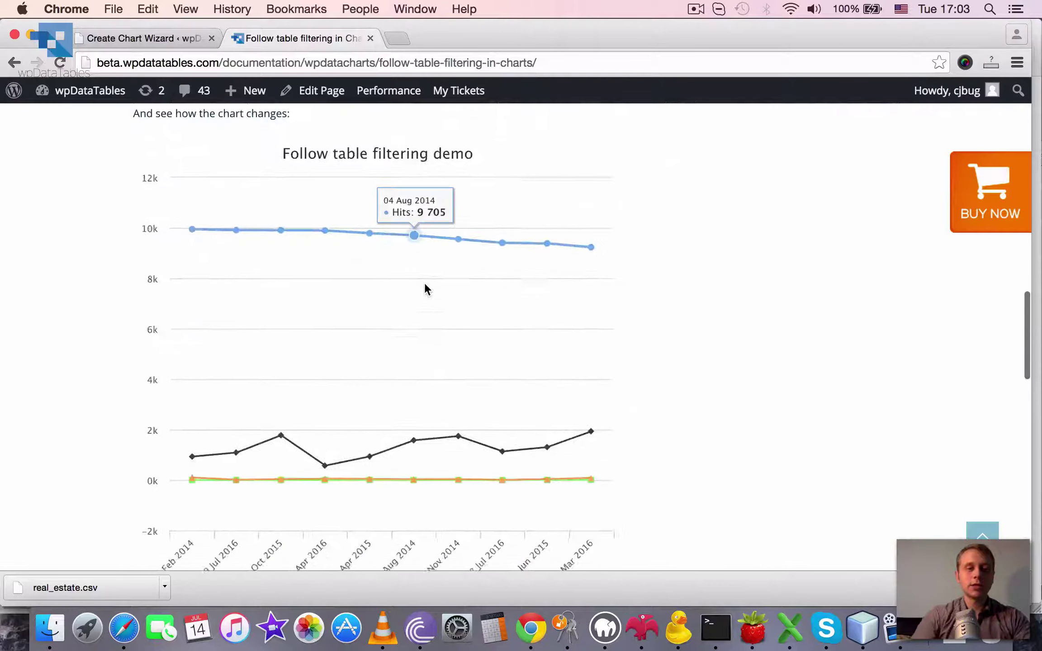
pyautogui.scroll(2, 317, 278)
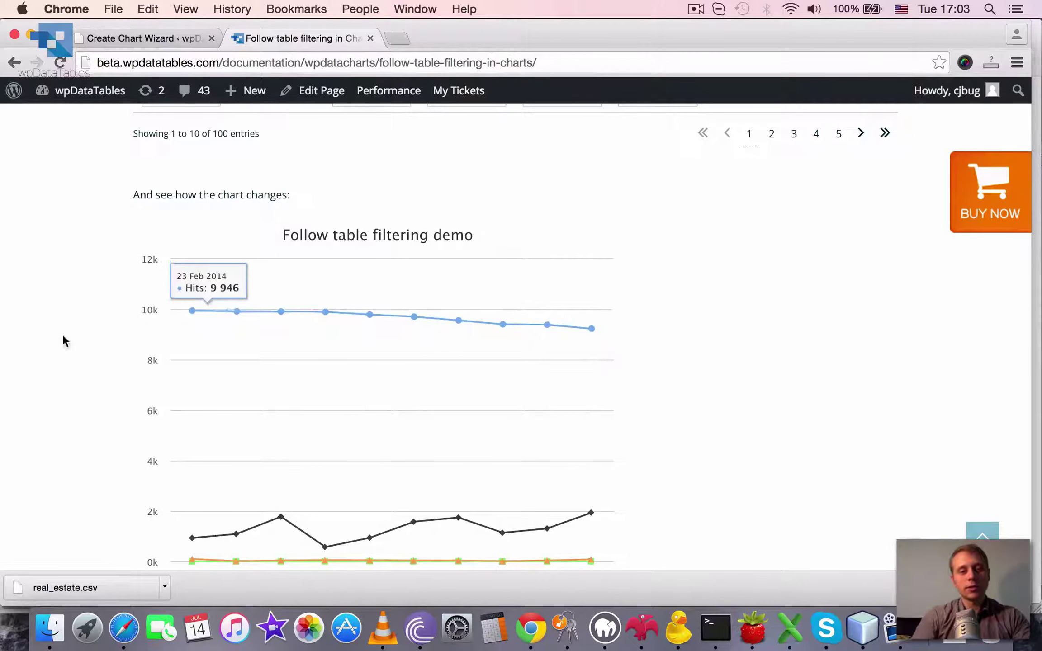
pyautogui.scroll(8, 642, 385)
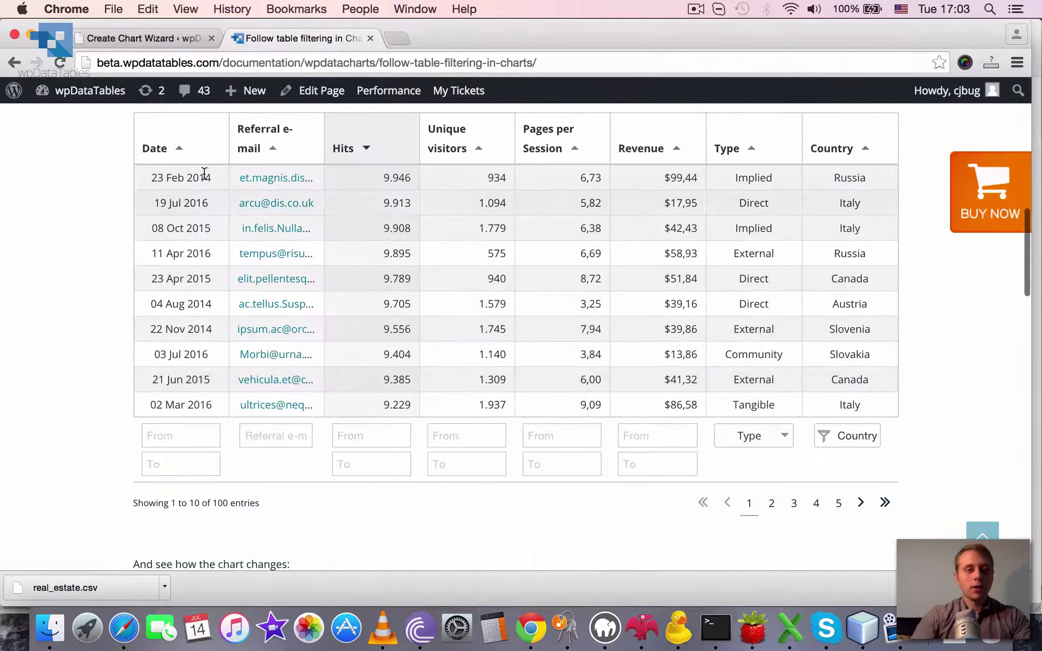
# Re-sort the table by Date and set the Date 'From' filter to 01 Jul 2015.
pyautogui.click(176, 140)
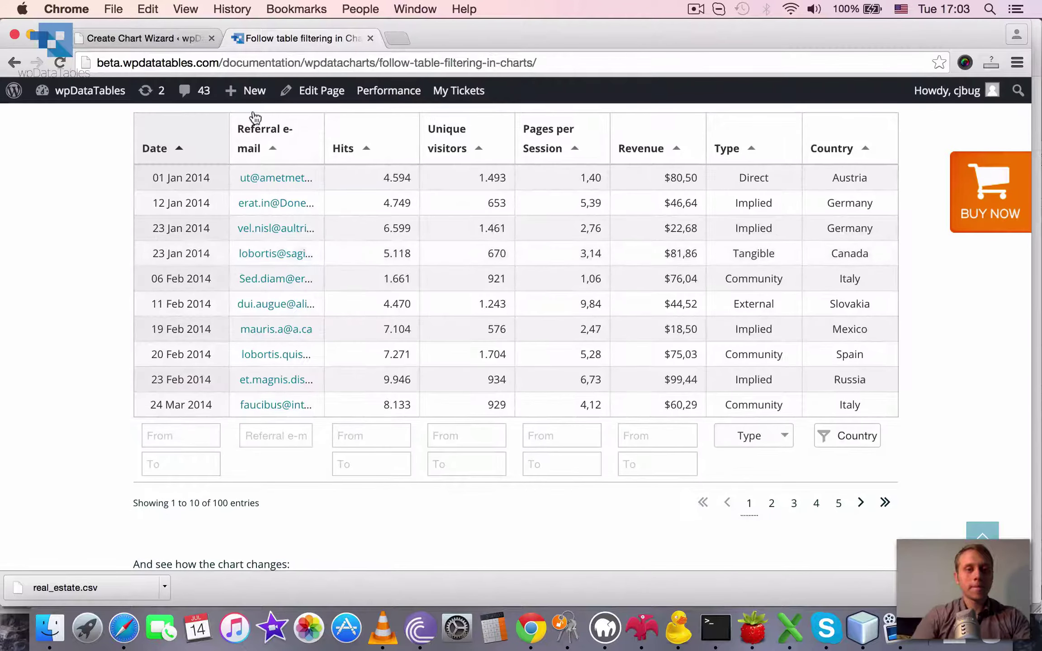
pyautogui.scroll(-3, 351, 350)
pyautogui.scroll(2, 218, 401)
pyautogui.click(201, 403)
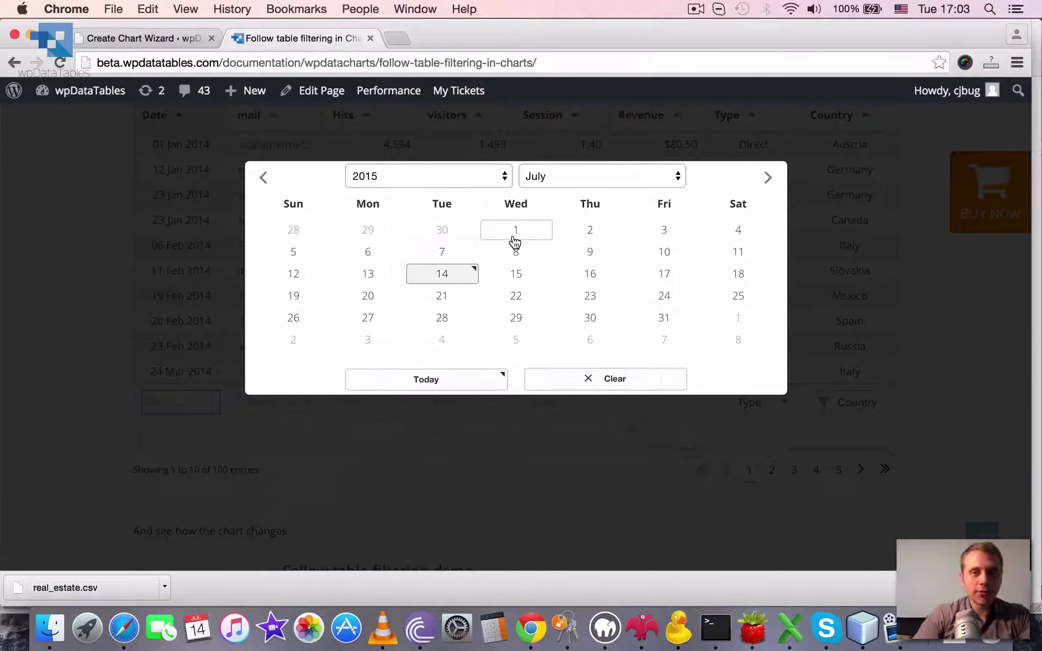
pyautogui.click(515, 231)
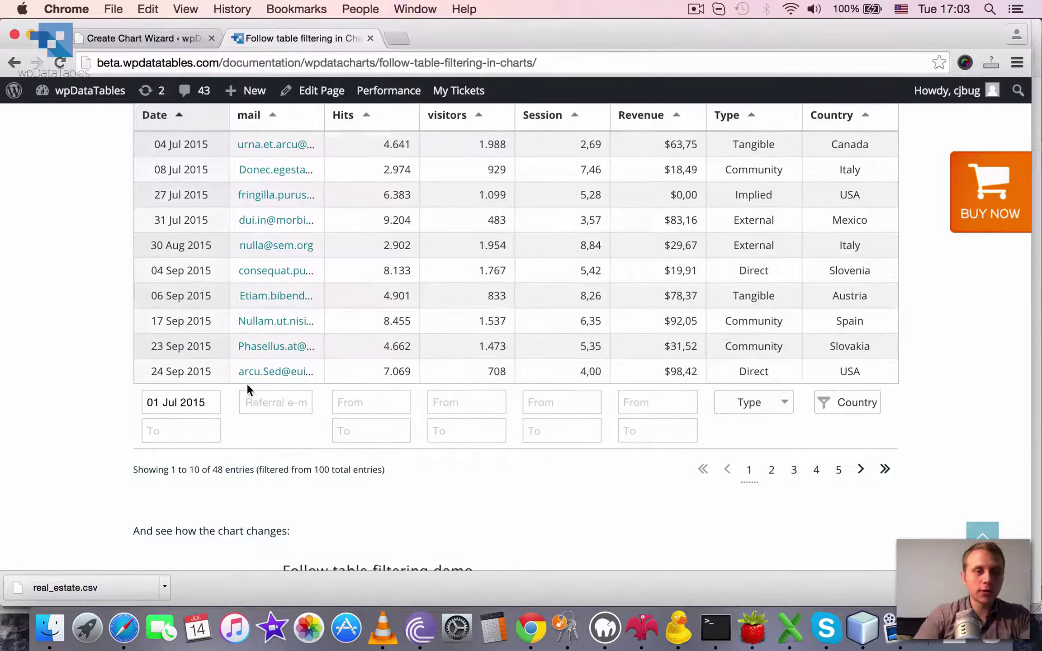
# Set the Date 'To' filter to 31 Aug 2015 and check the chart shows the five entries.
pyautogui.click(186, 432)
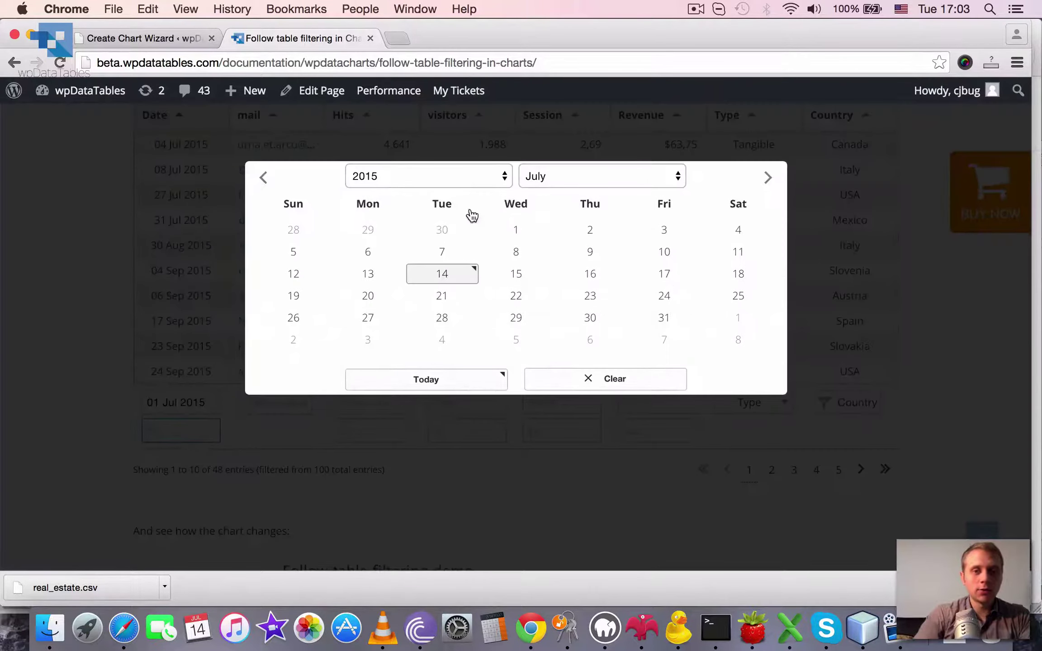
pyautogui.click(547, 176)
pyautogui.click(552, 193)
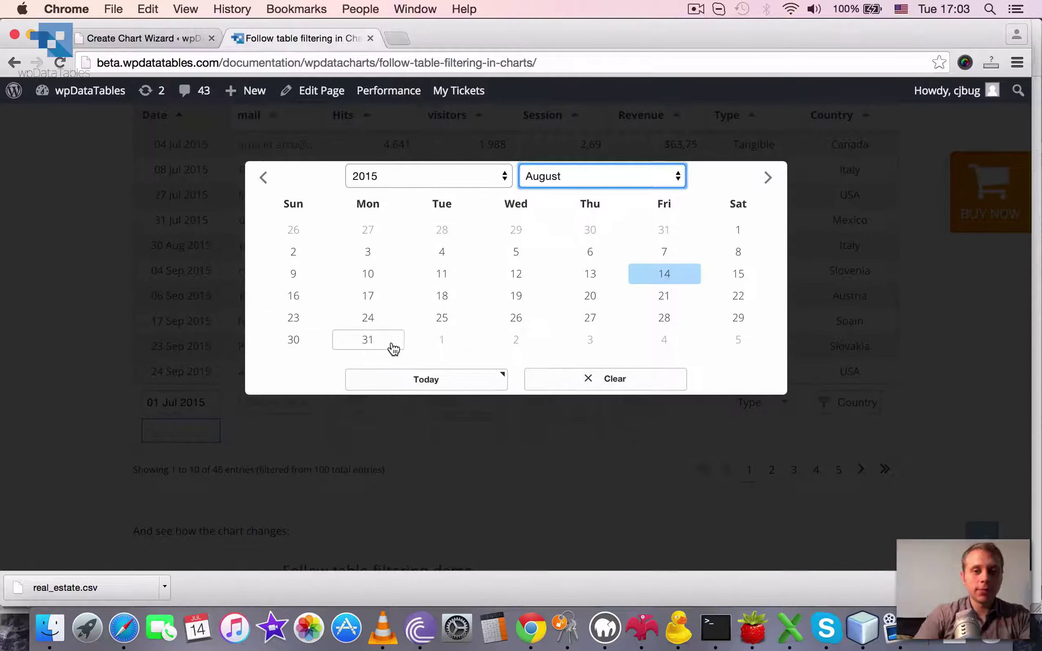
pyautogui.click(368, 340)
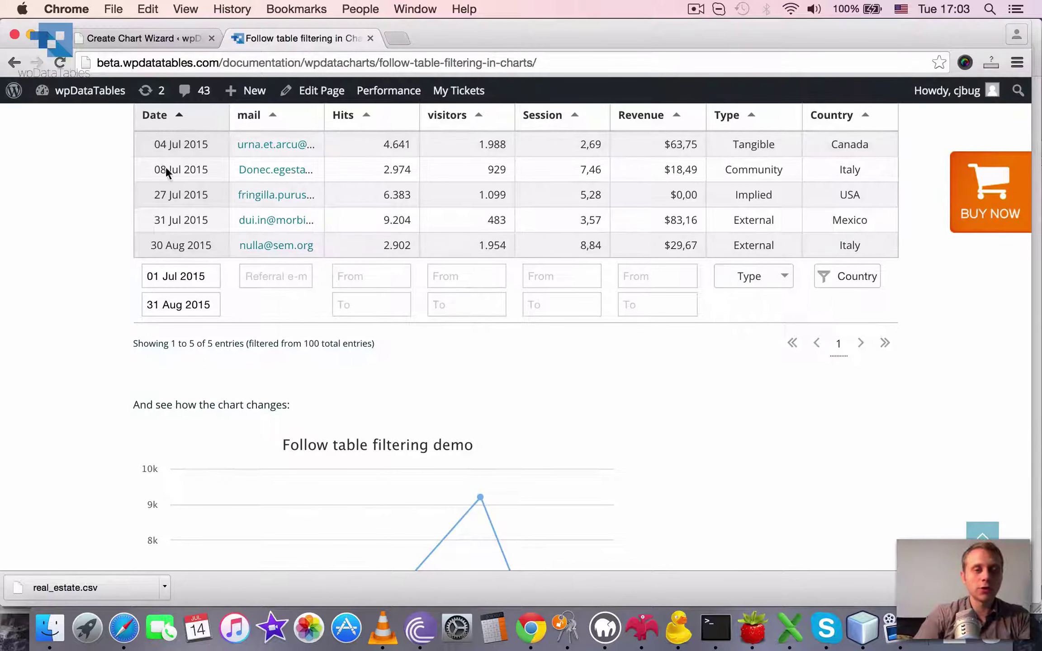
pyautogui.scroll(-7, 451, 330)
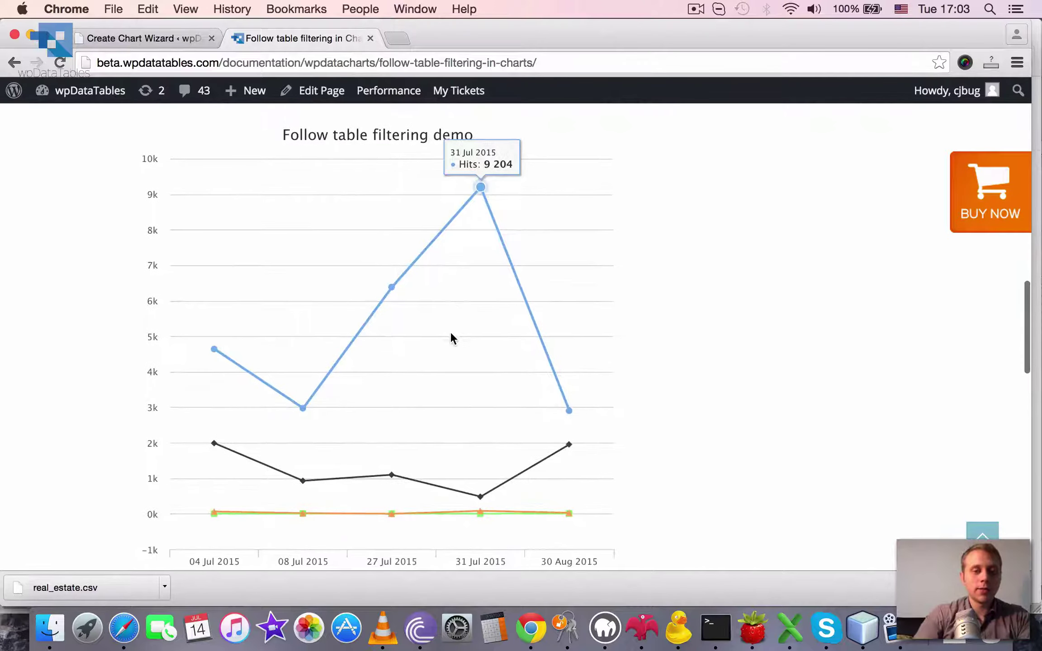
pyautogui.scroll(-3, 337, 472)
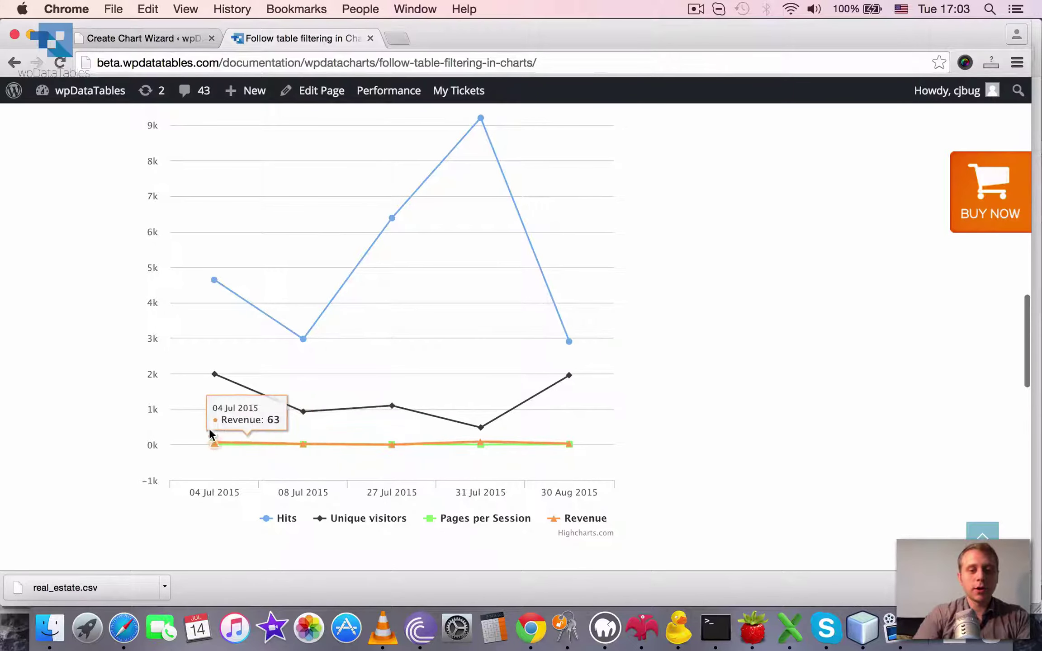
pyautogui.scroll(2, 221, 405)
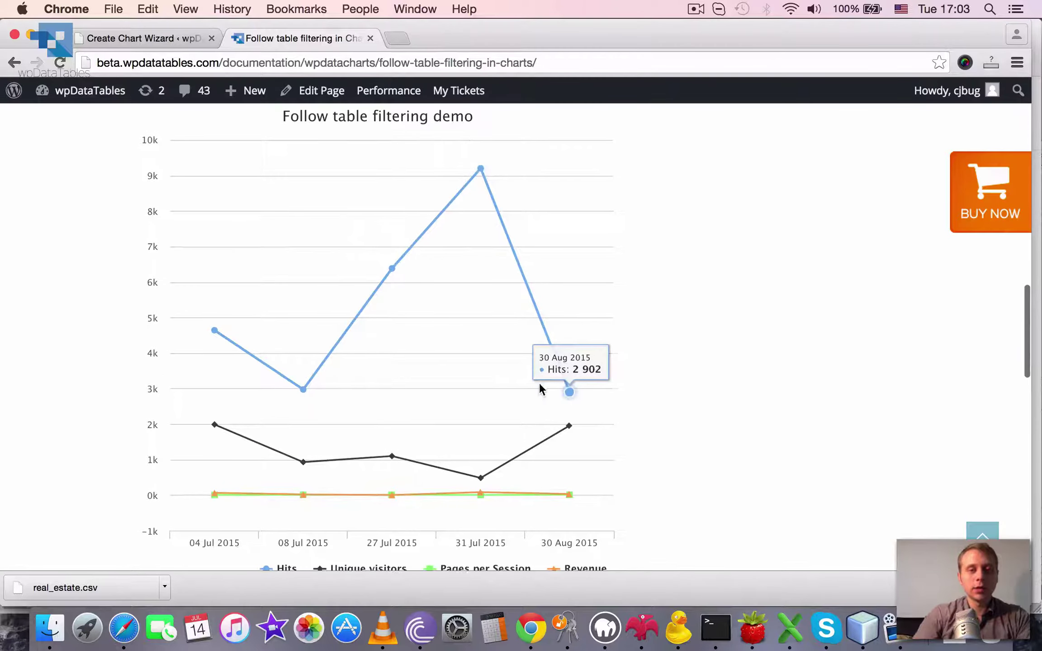
pyautogui.scroll(3, 540, 383)
pyautogui.scroll(15, 539, 383)
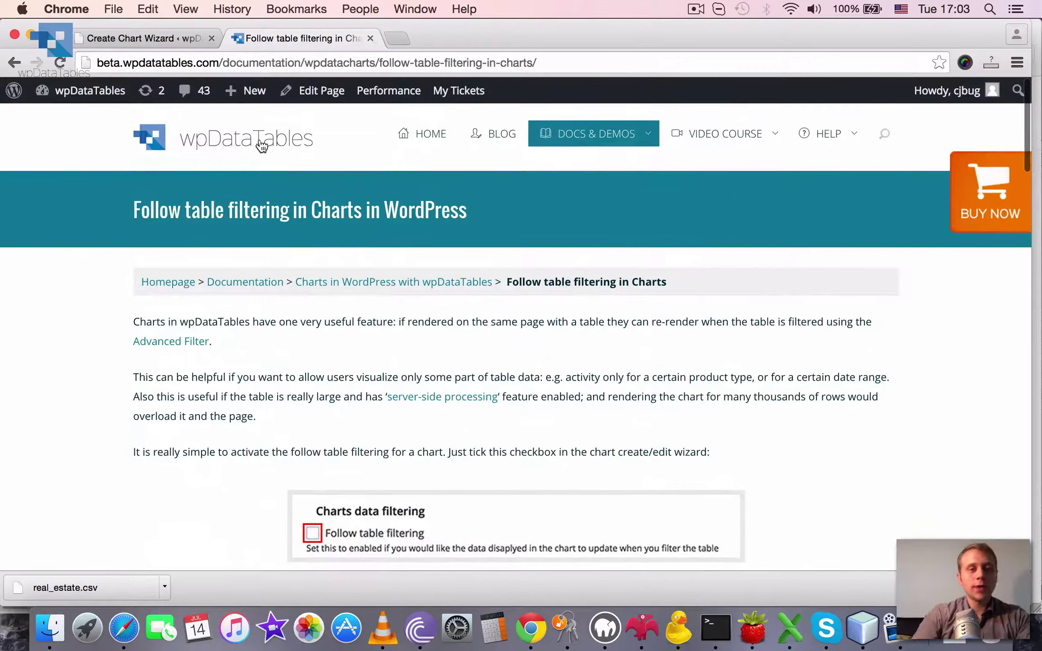
# Go to the homepage and scroll to the Demo Referrals Table with its Highcharts, Google and 3D charts.
pyautogui.click(263, 145)
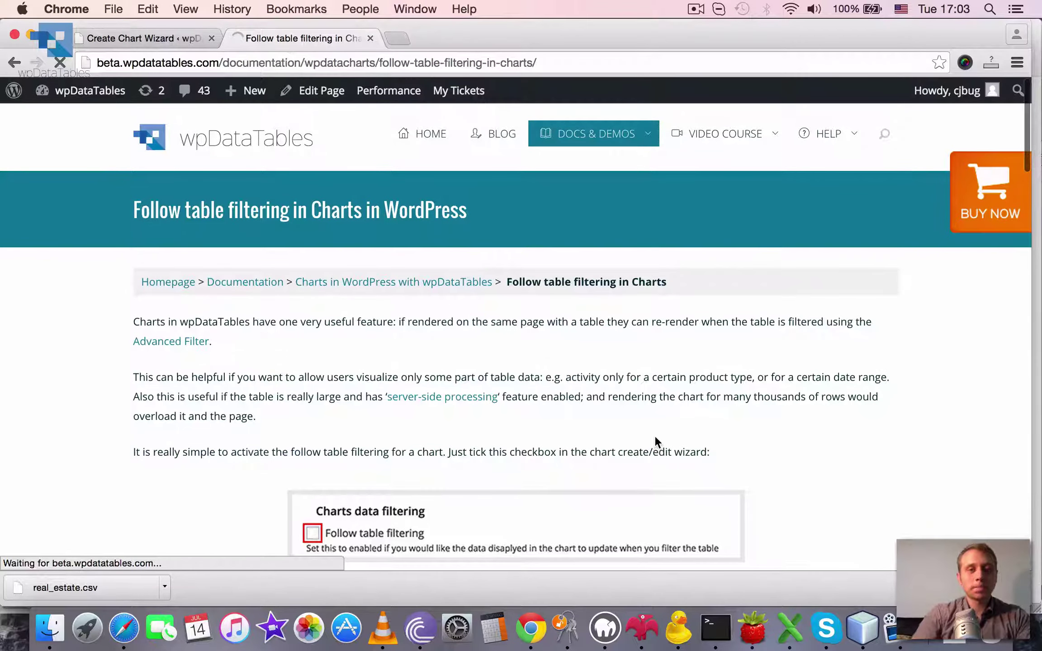
pyautogui.scroll(-9, 811, 411)
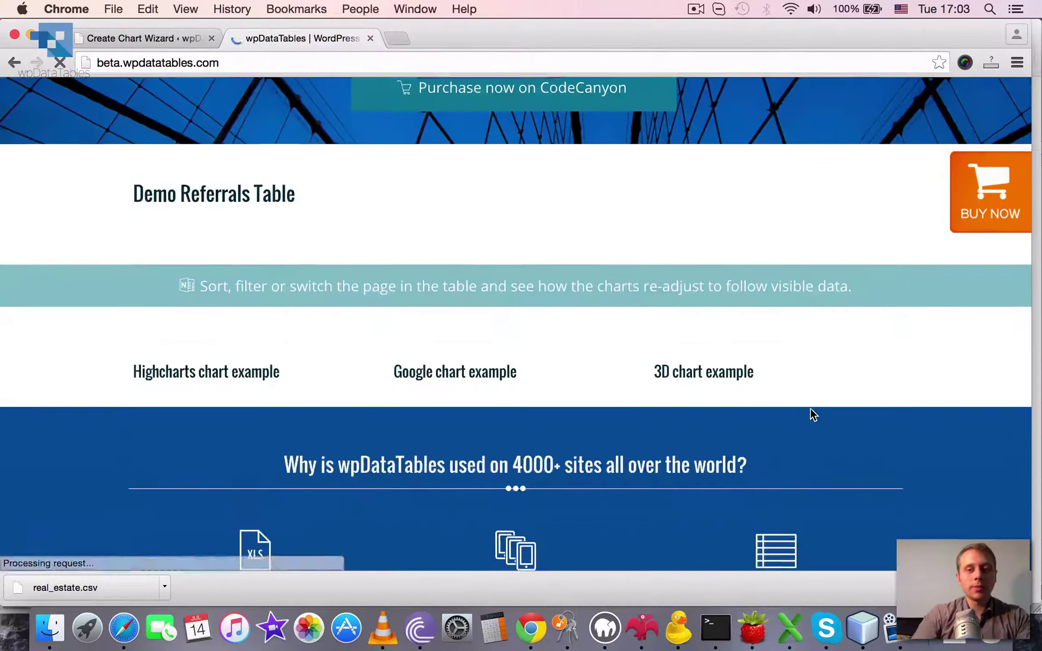
pyautogui.scroll(-15, 811, 412)
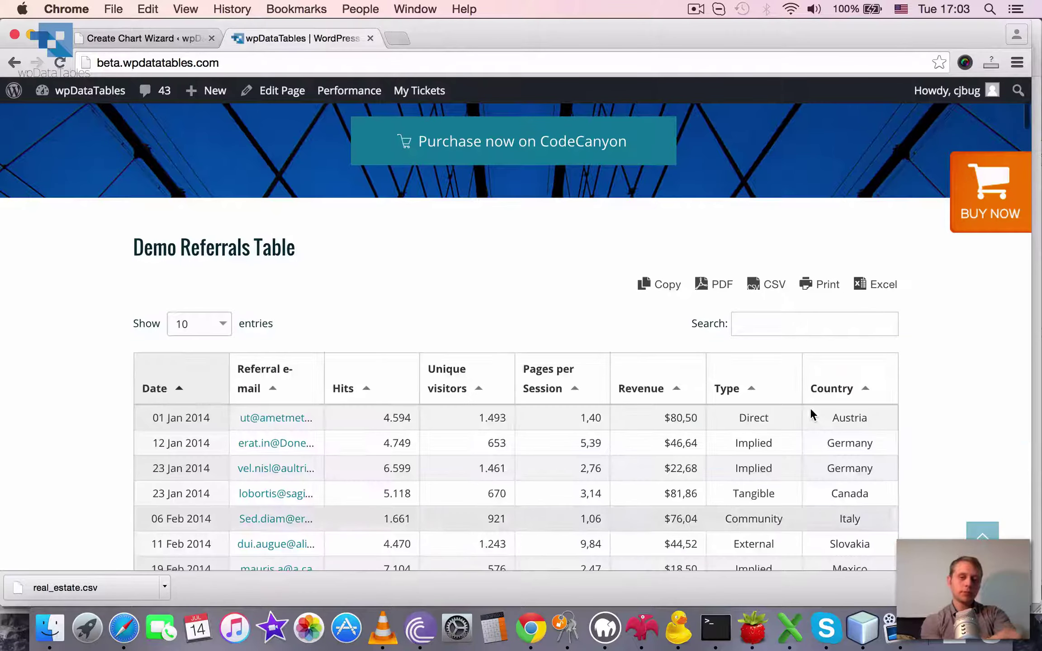
pyautogui.scroll(-4, 810, 408)
pyautogui.scroll(-10, 810, 408)
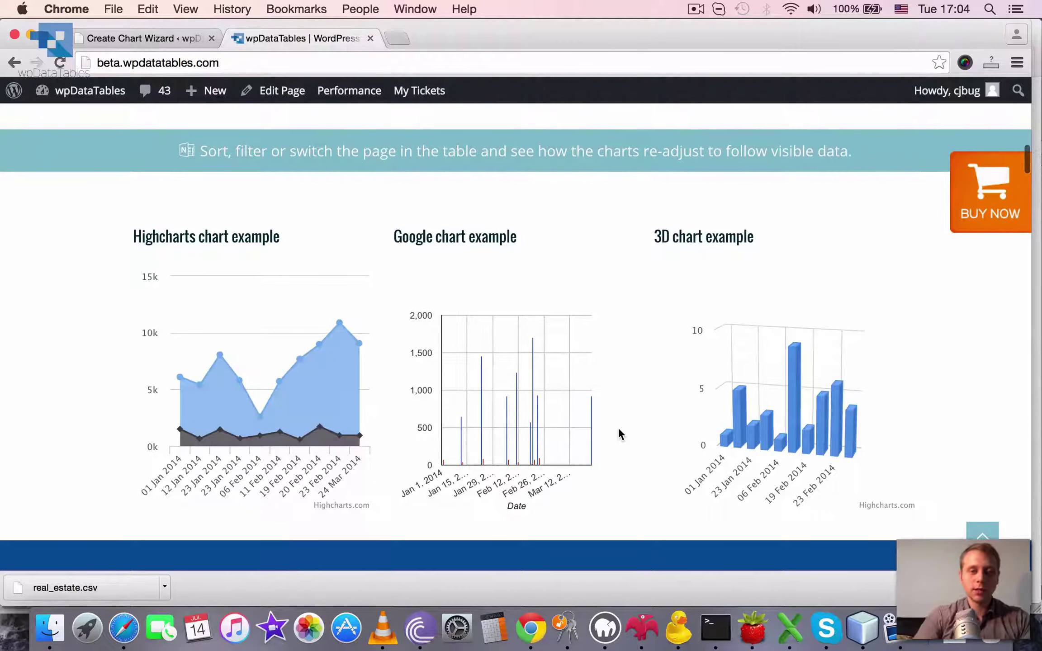
# Filter the Demo Referrals Table's Date from 01 Jul 2015 to 31 Jul 2015.
pyautogui.scroll(10, 618, 427)
pyautogui.scroll(-3, 531, 328)
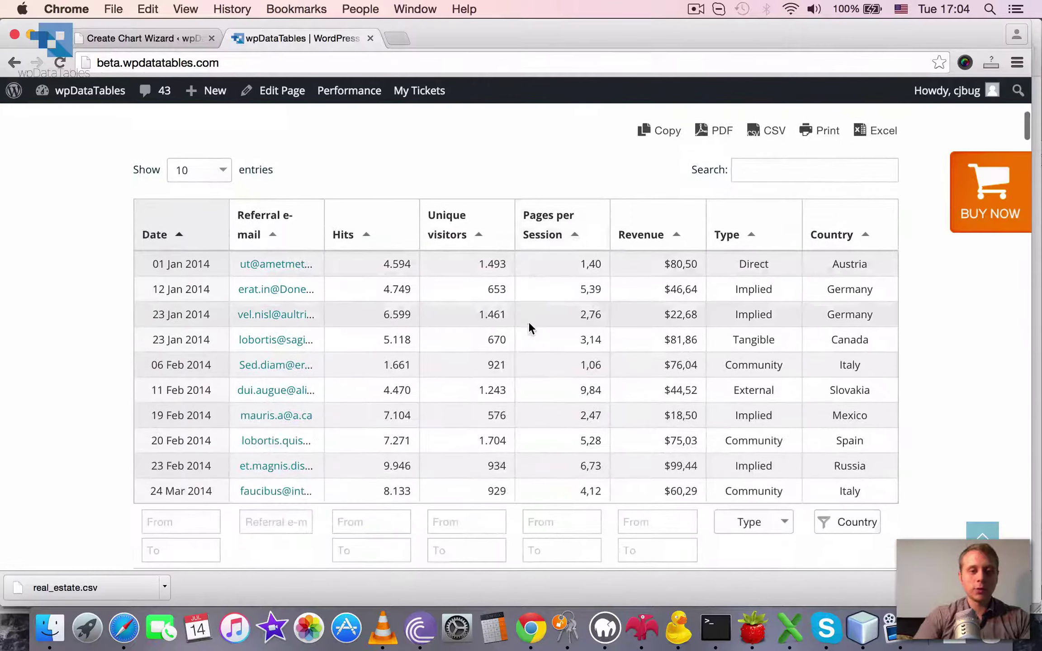
pyautogui.click(174, 464)
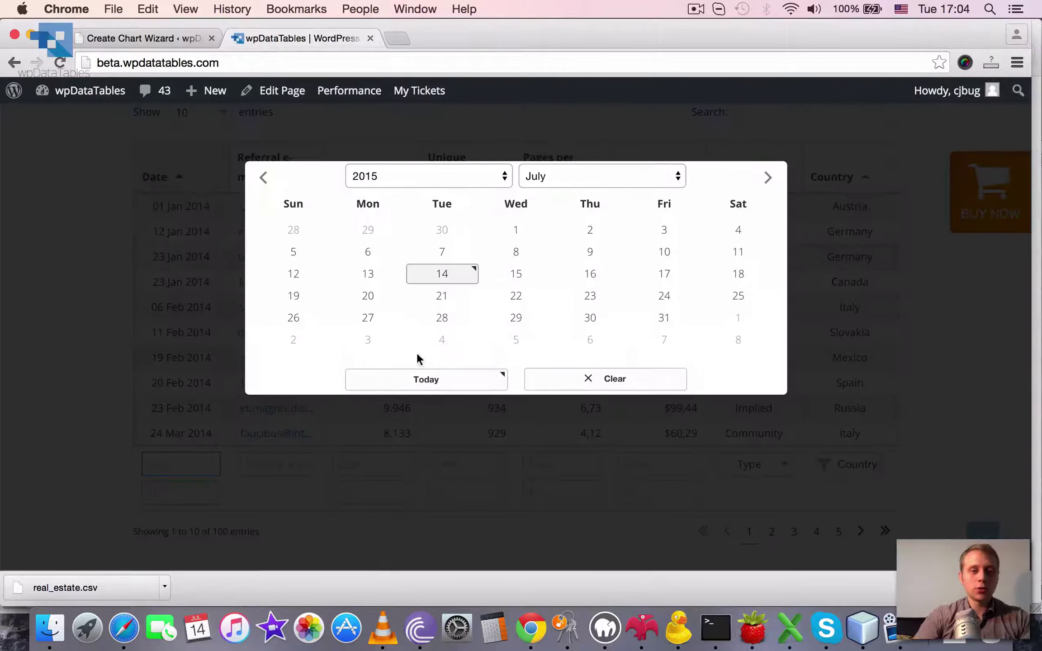
pyautogui.click(516, 230)
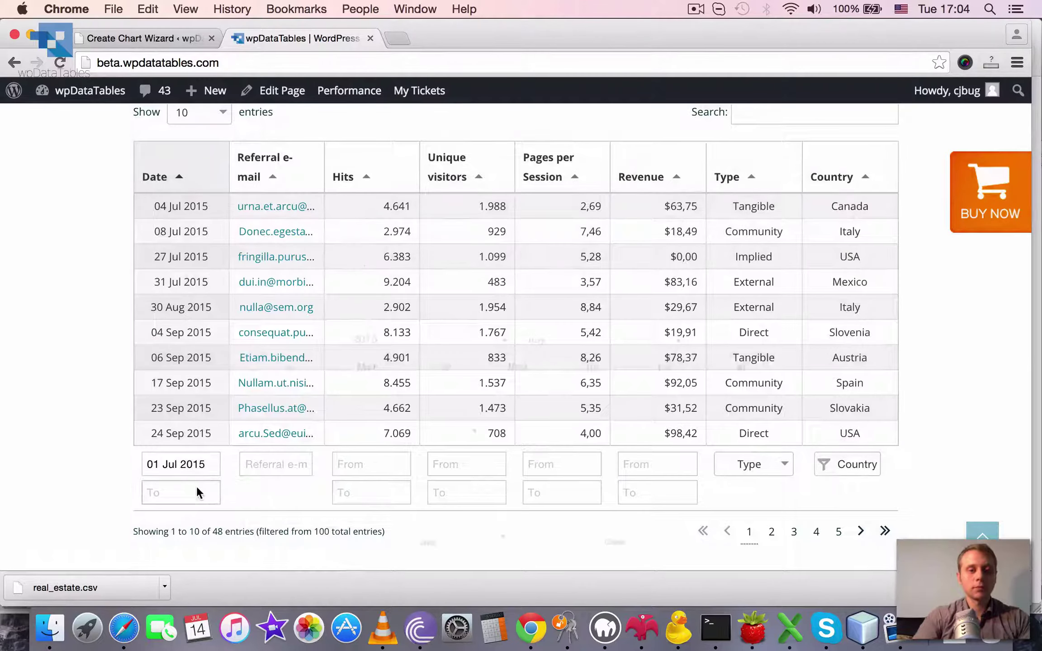
pyautogui.click(196, 487)
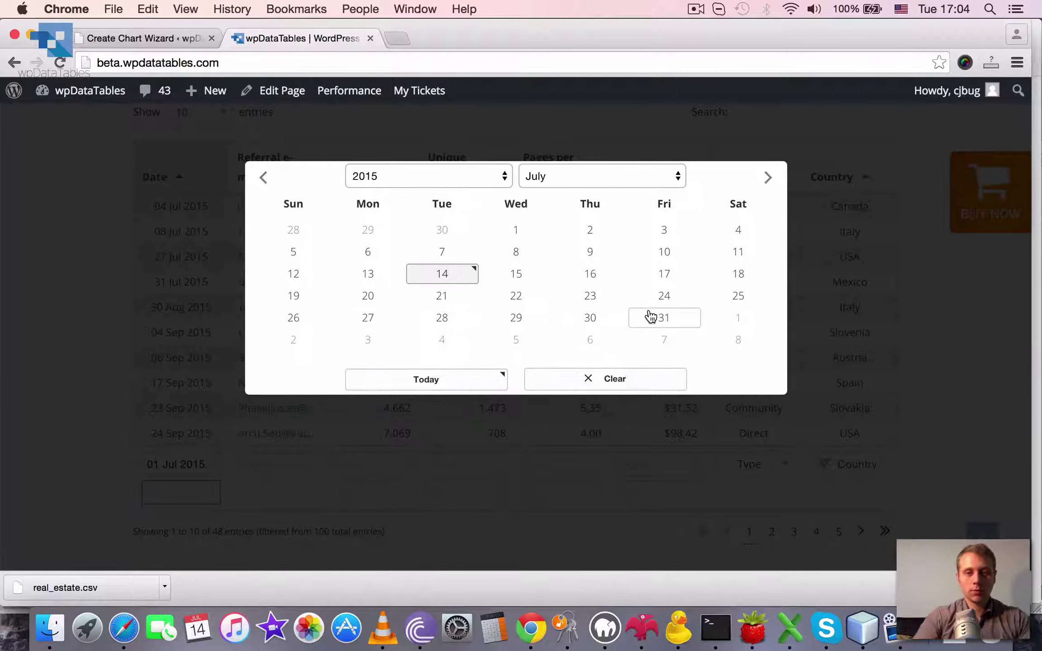
pyautogui.click(664, 318)
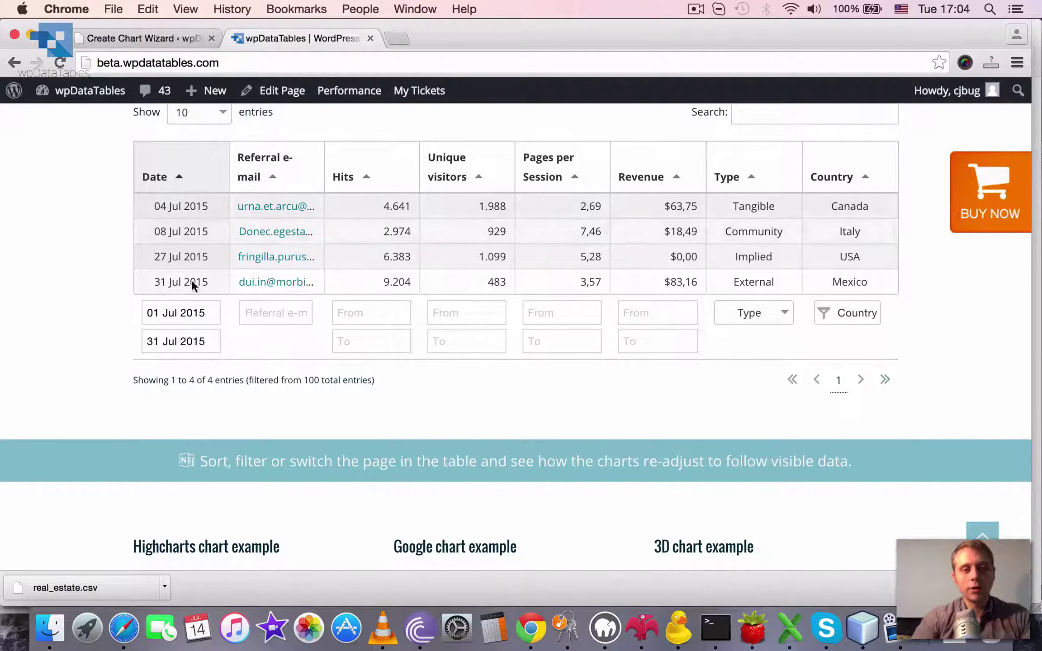
# Inspect the three example charts, now plotting only the four July 2015 entries.
pyautogui.scroll(-7, 404, 398)
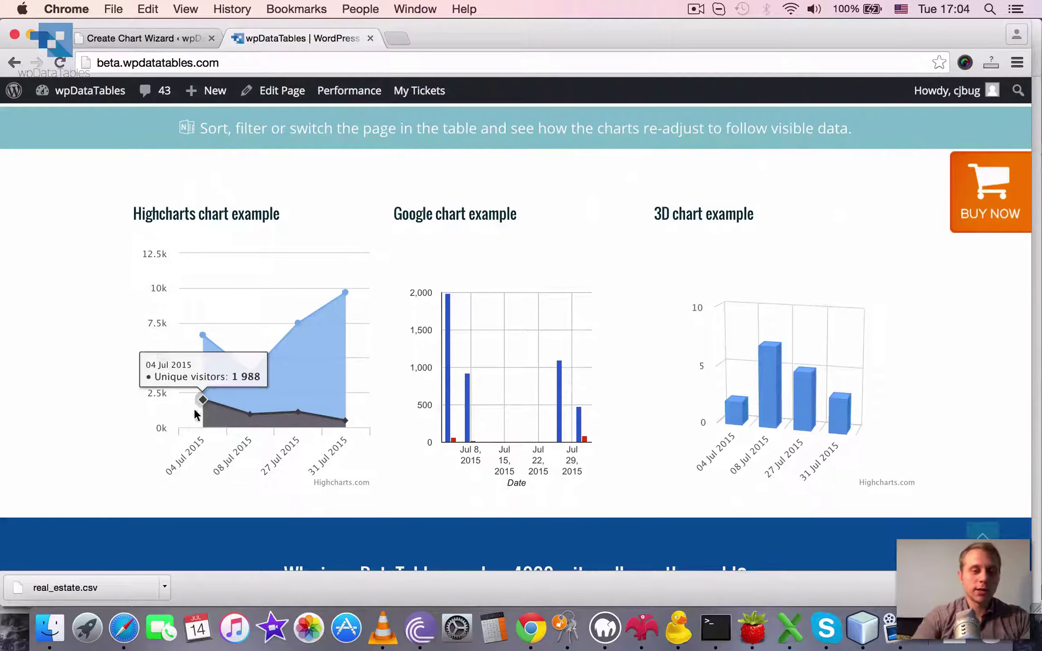
pyautogui.moveTo(201, 393)
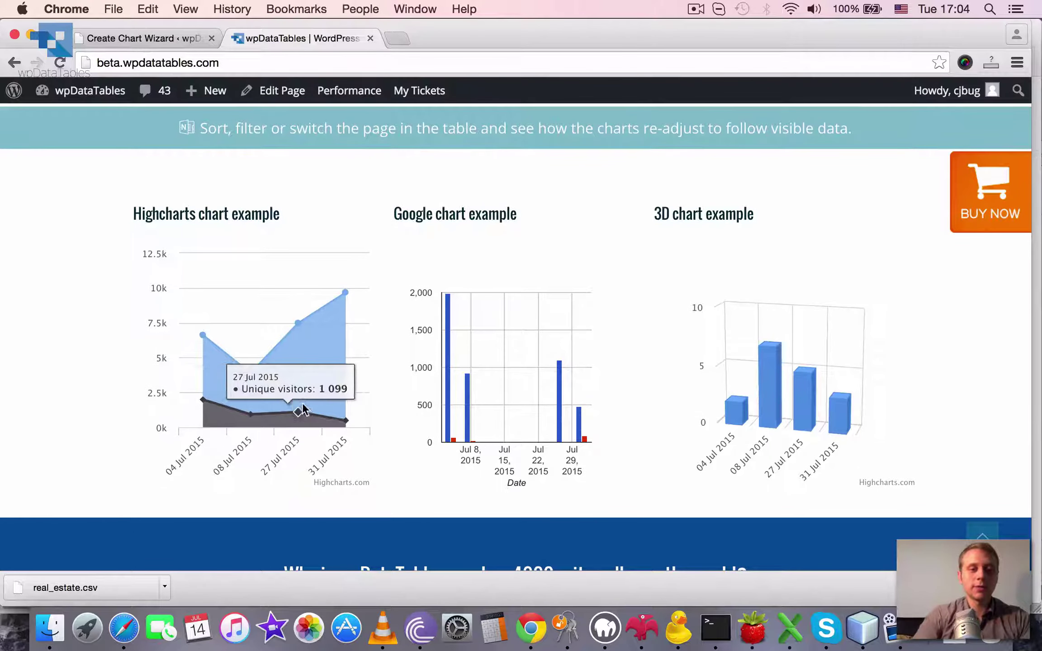
pyautogui.moveTo(224, 351)
pyautogui.moveTo(358, 302)
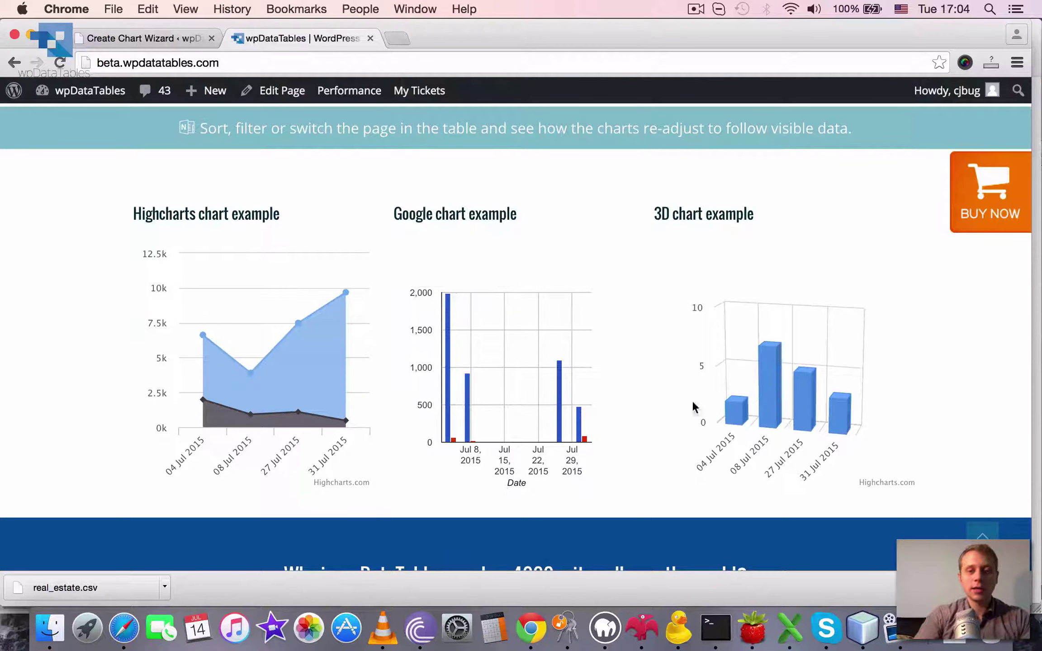
pyautogui.moveTo(813, 421)
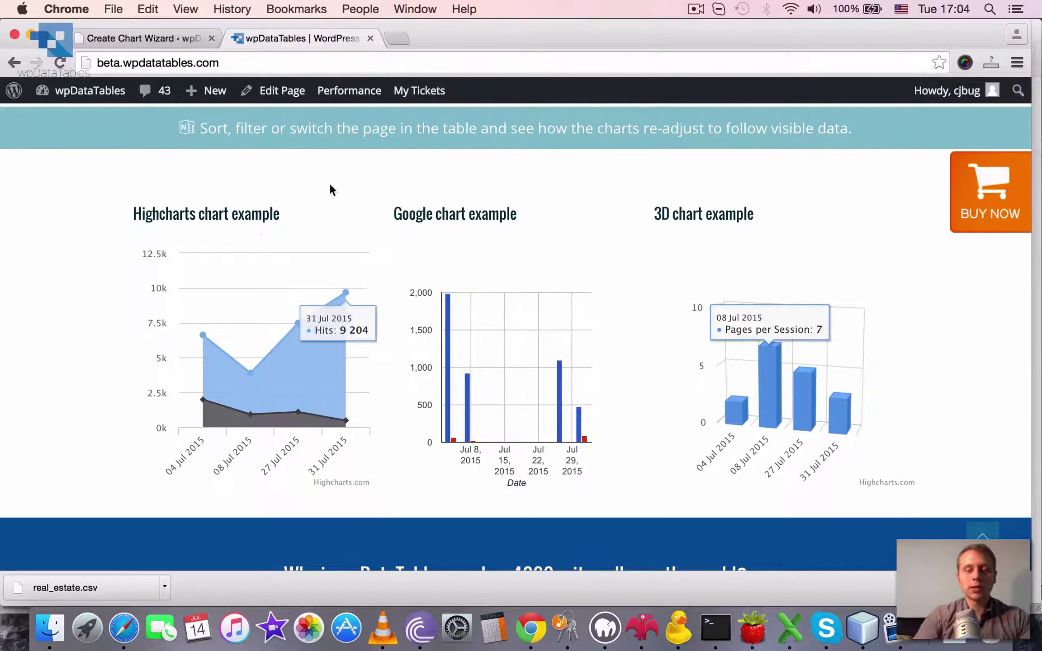
pyautogui.scroll(2, 548, 325)
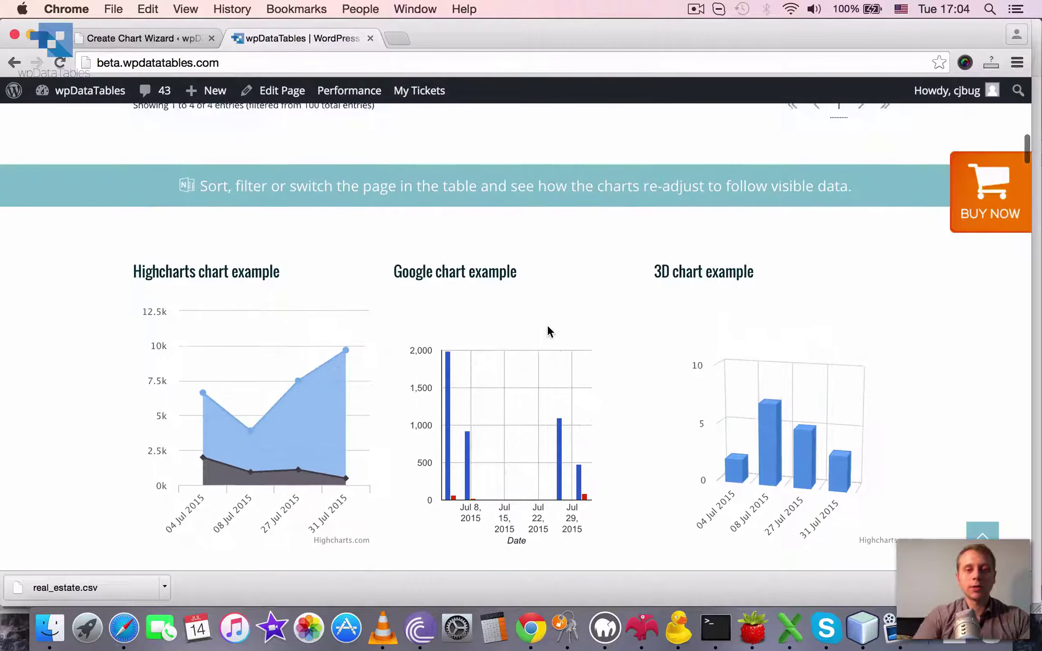
pyautogui.moveTo(796, 460)
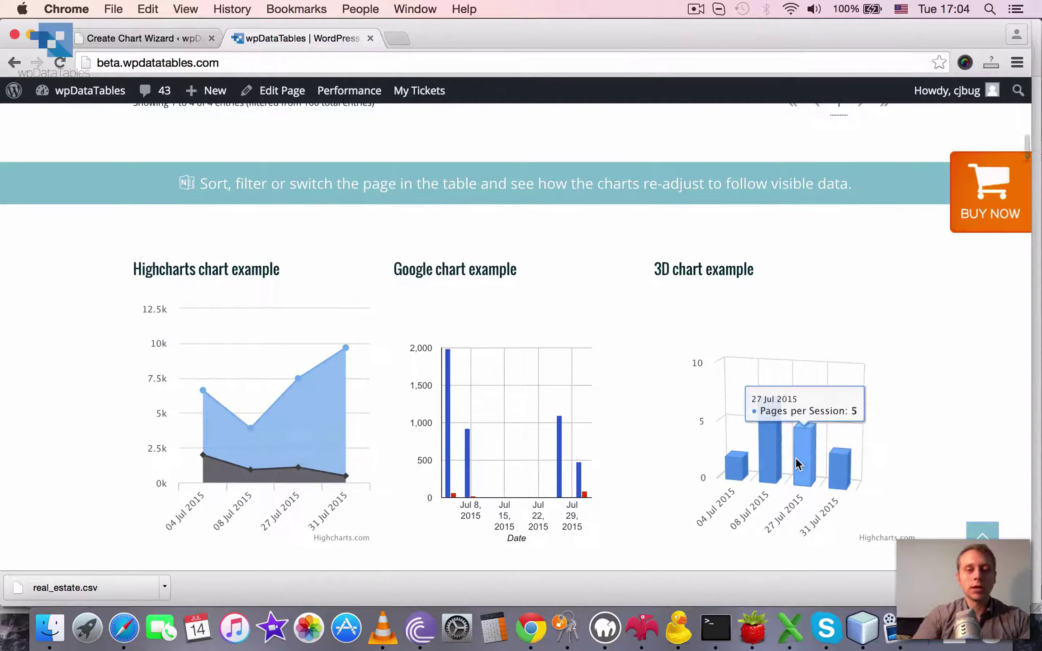
pyautogui.scroll(10, 796, 458)
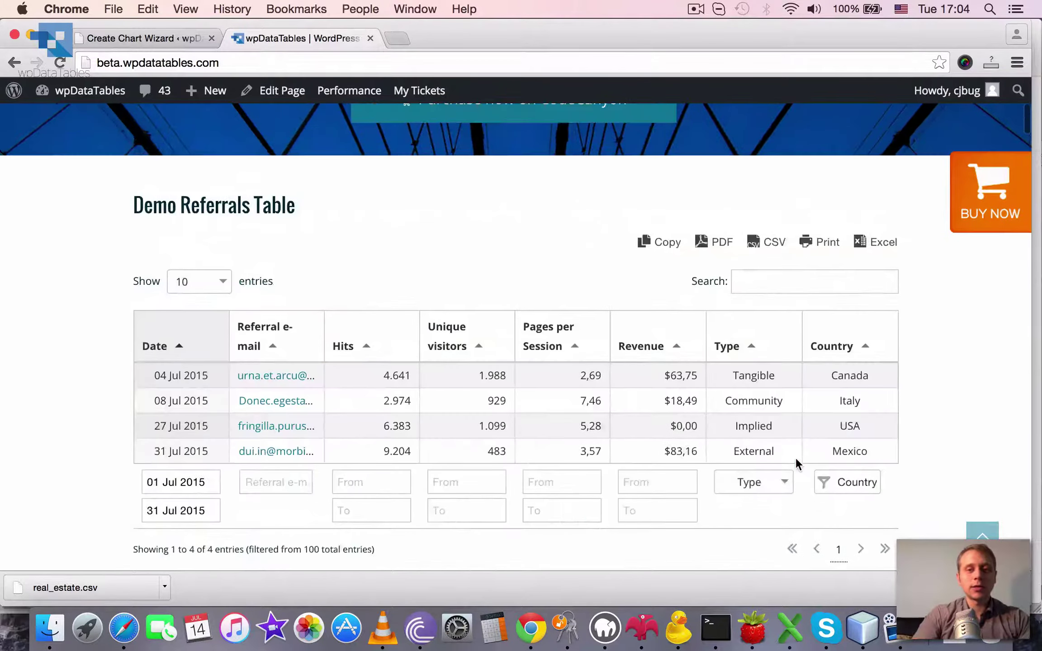